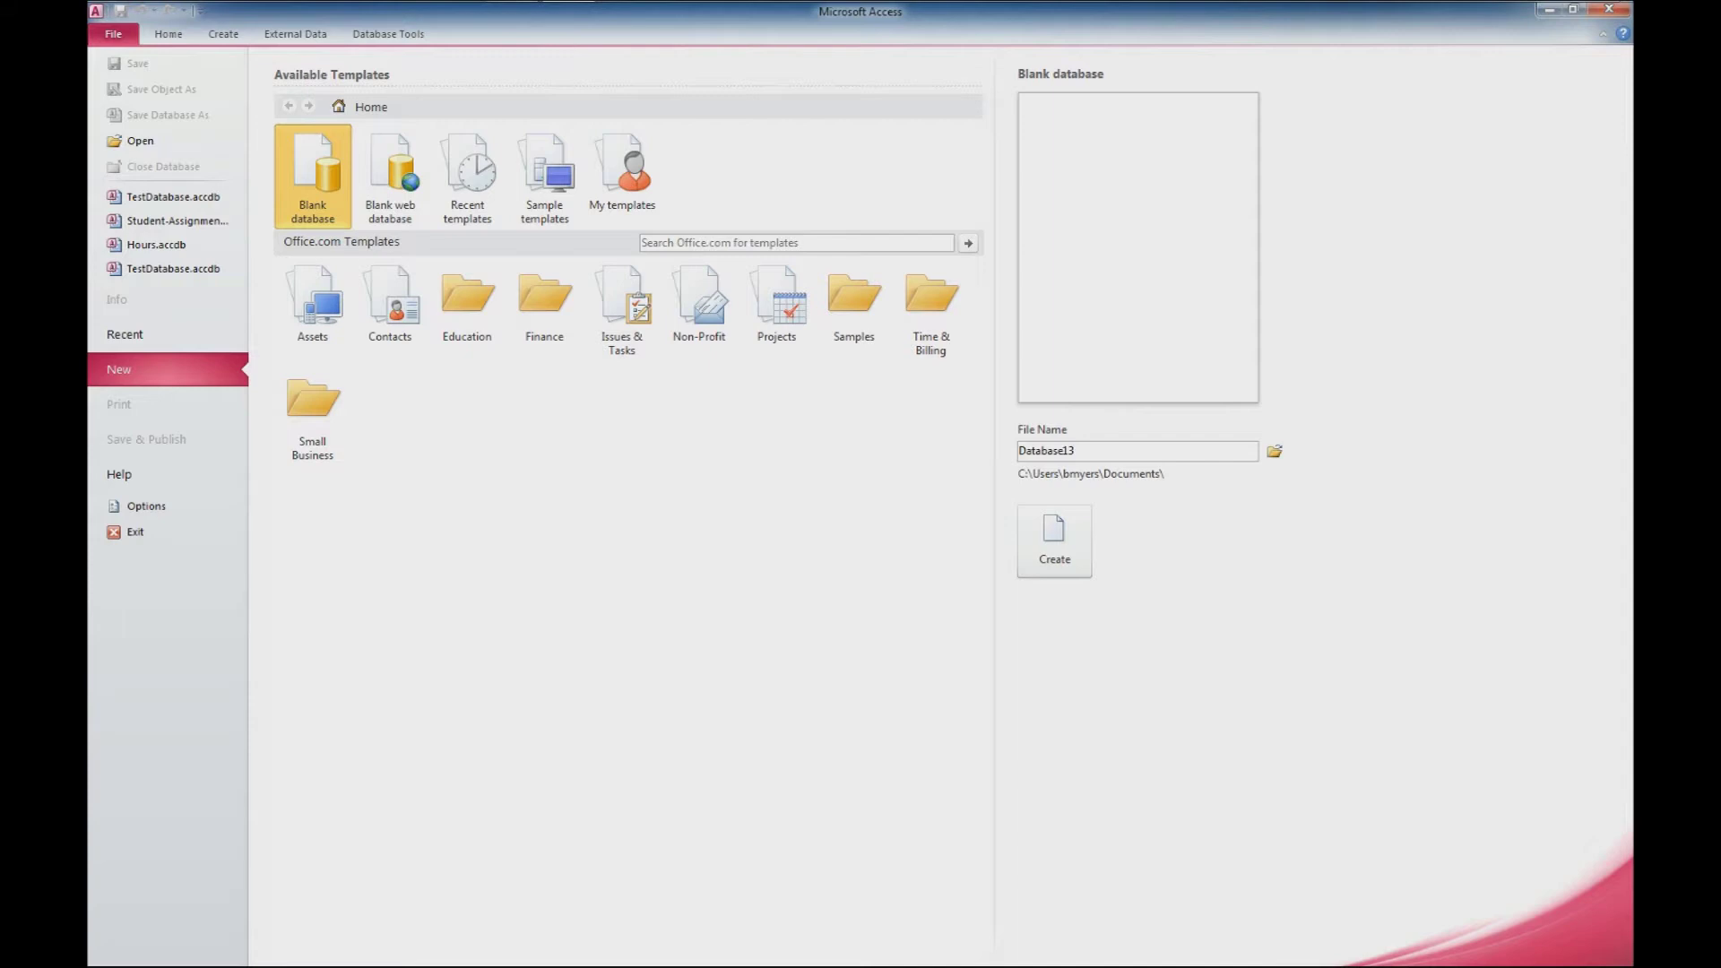
- Name the new blank database ContactDatabase and create it
double_click(1046, 451)
type("ContactDatabase")
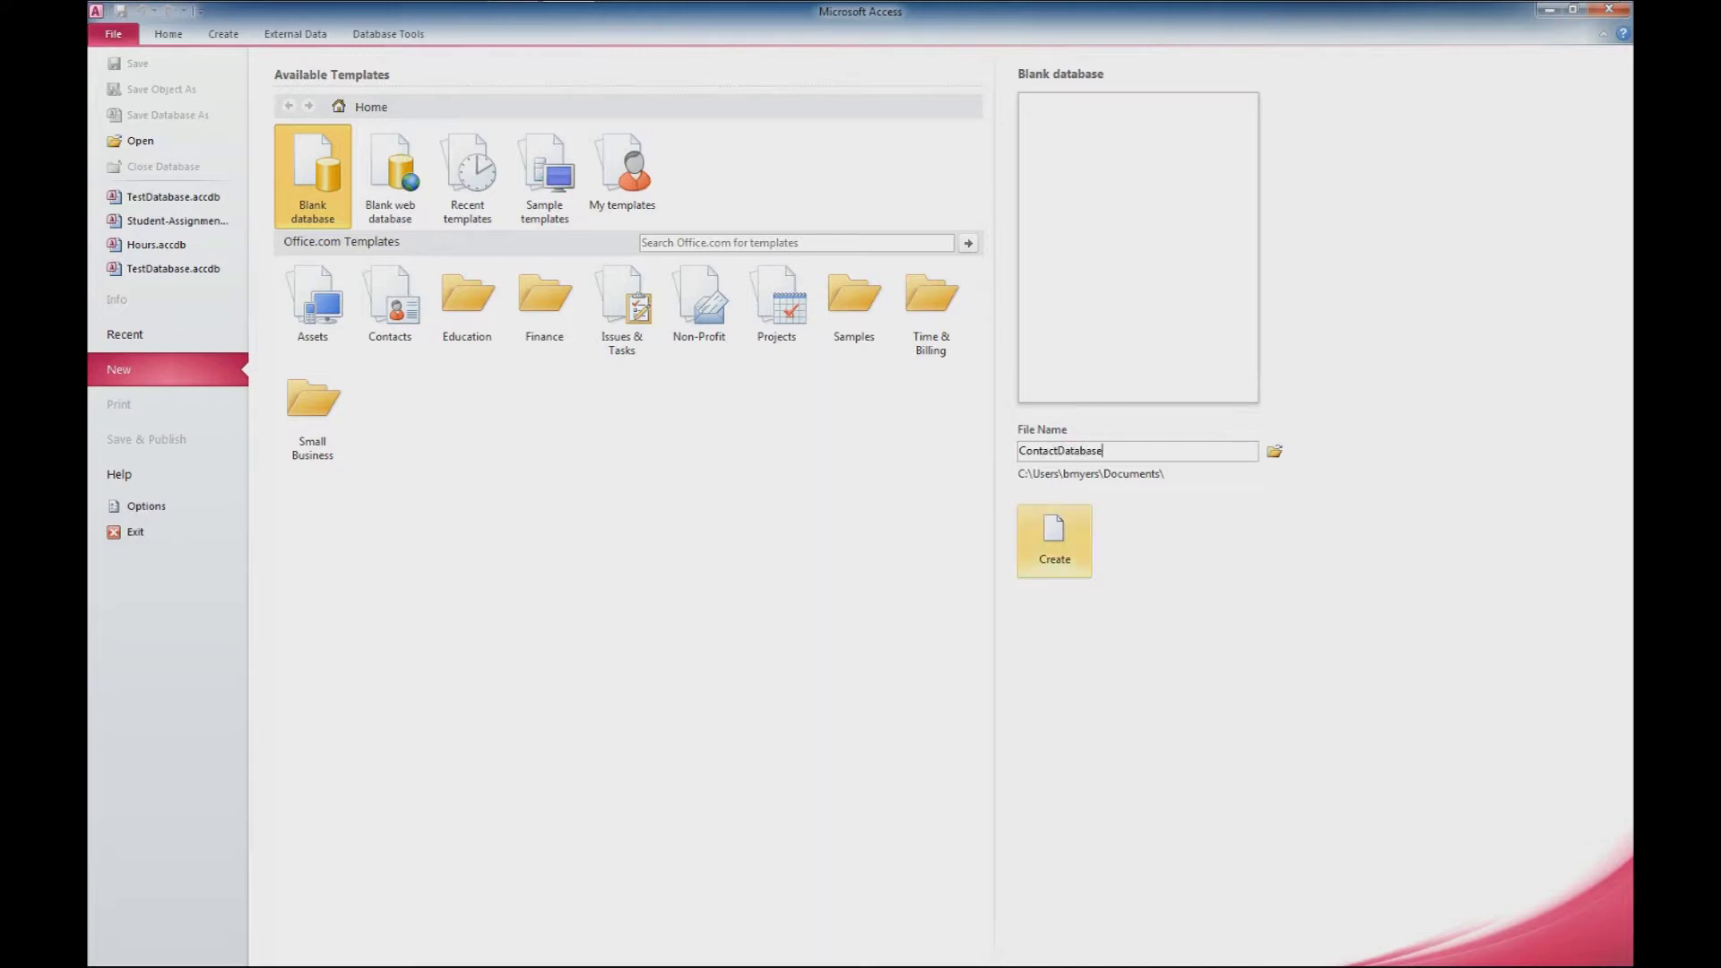
key("Return")
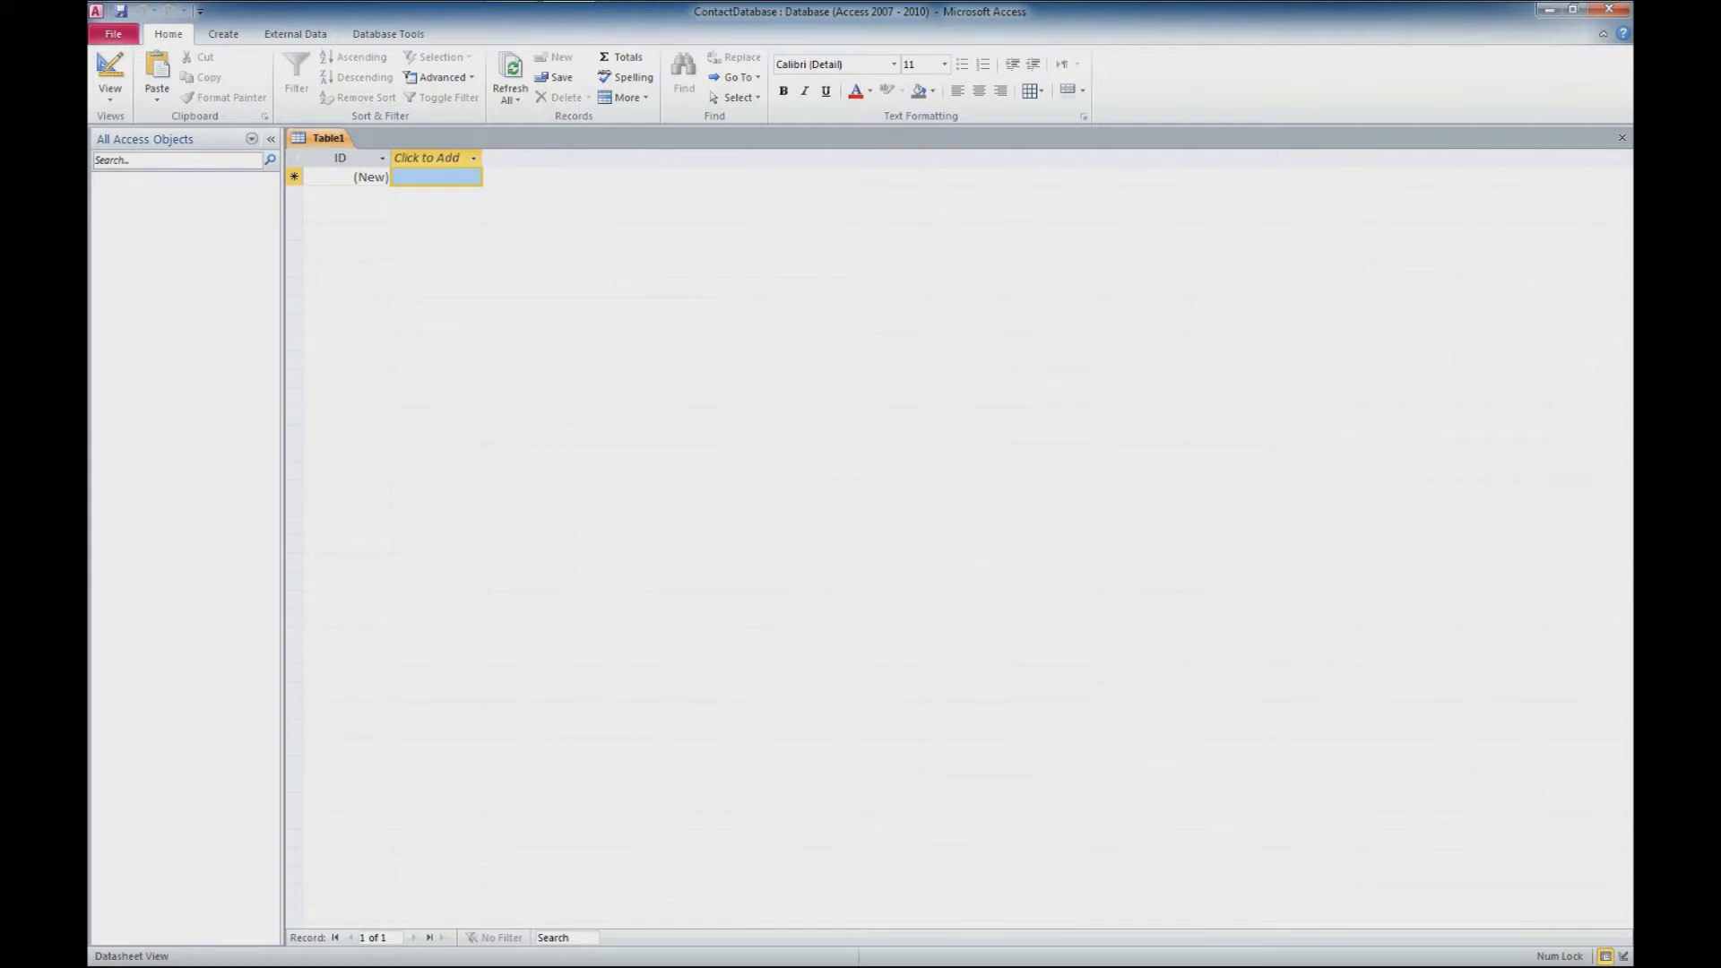
- Switch Table1 to Design View, saving it as tblEmployee
right_click(327, 138)
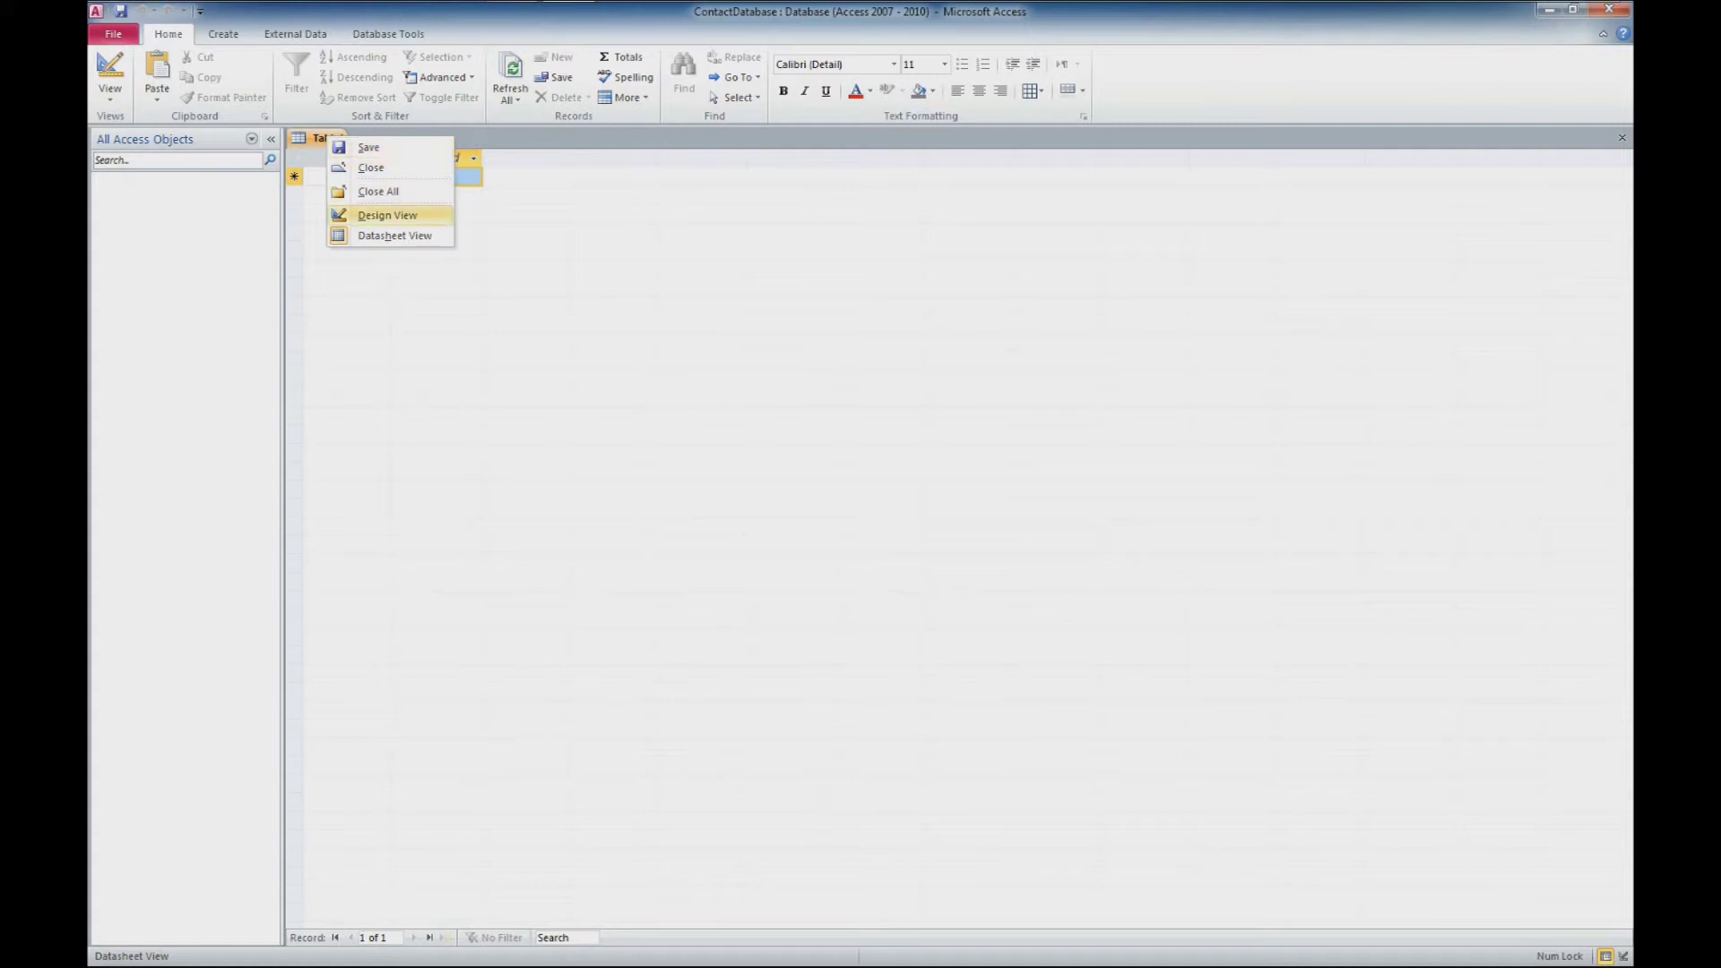
left_click(387, 216)
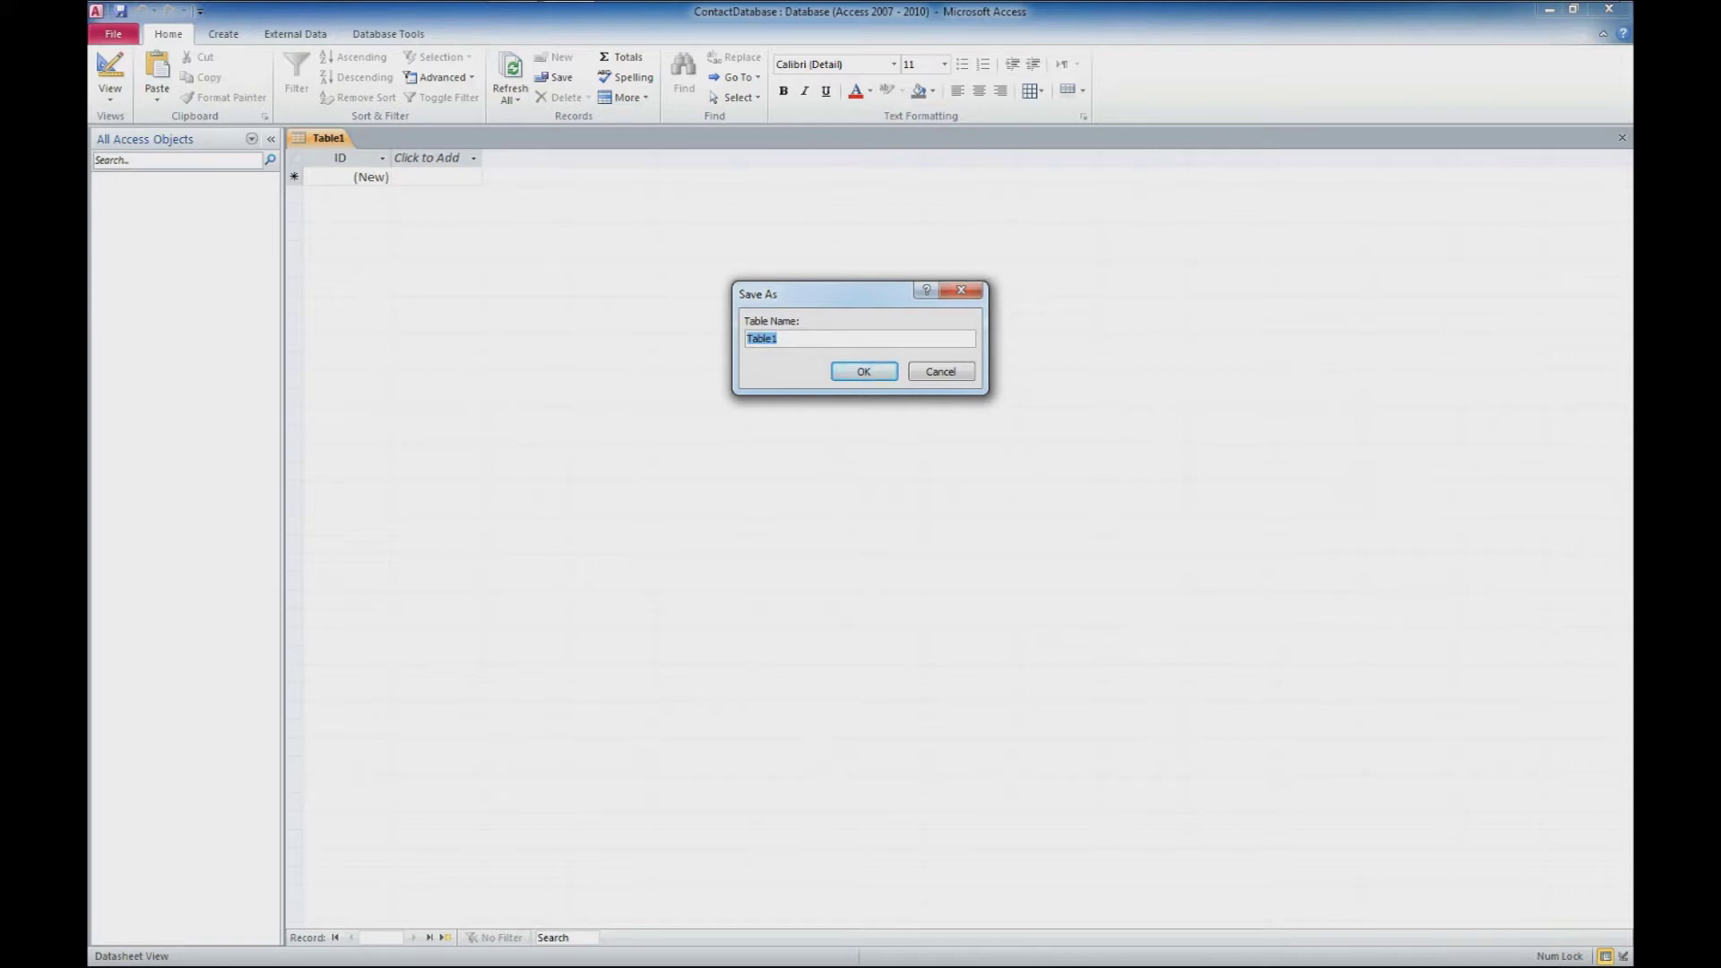
type("tblEmpo")
type("oyee")
key("Return")
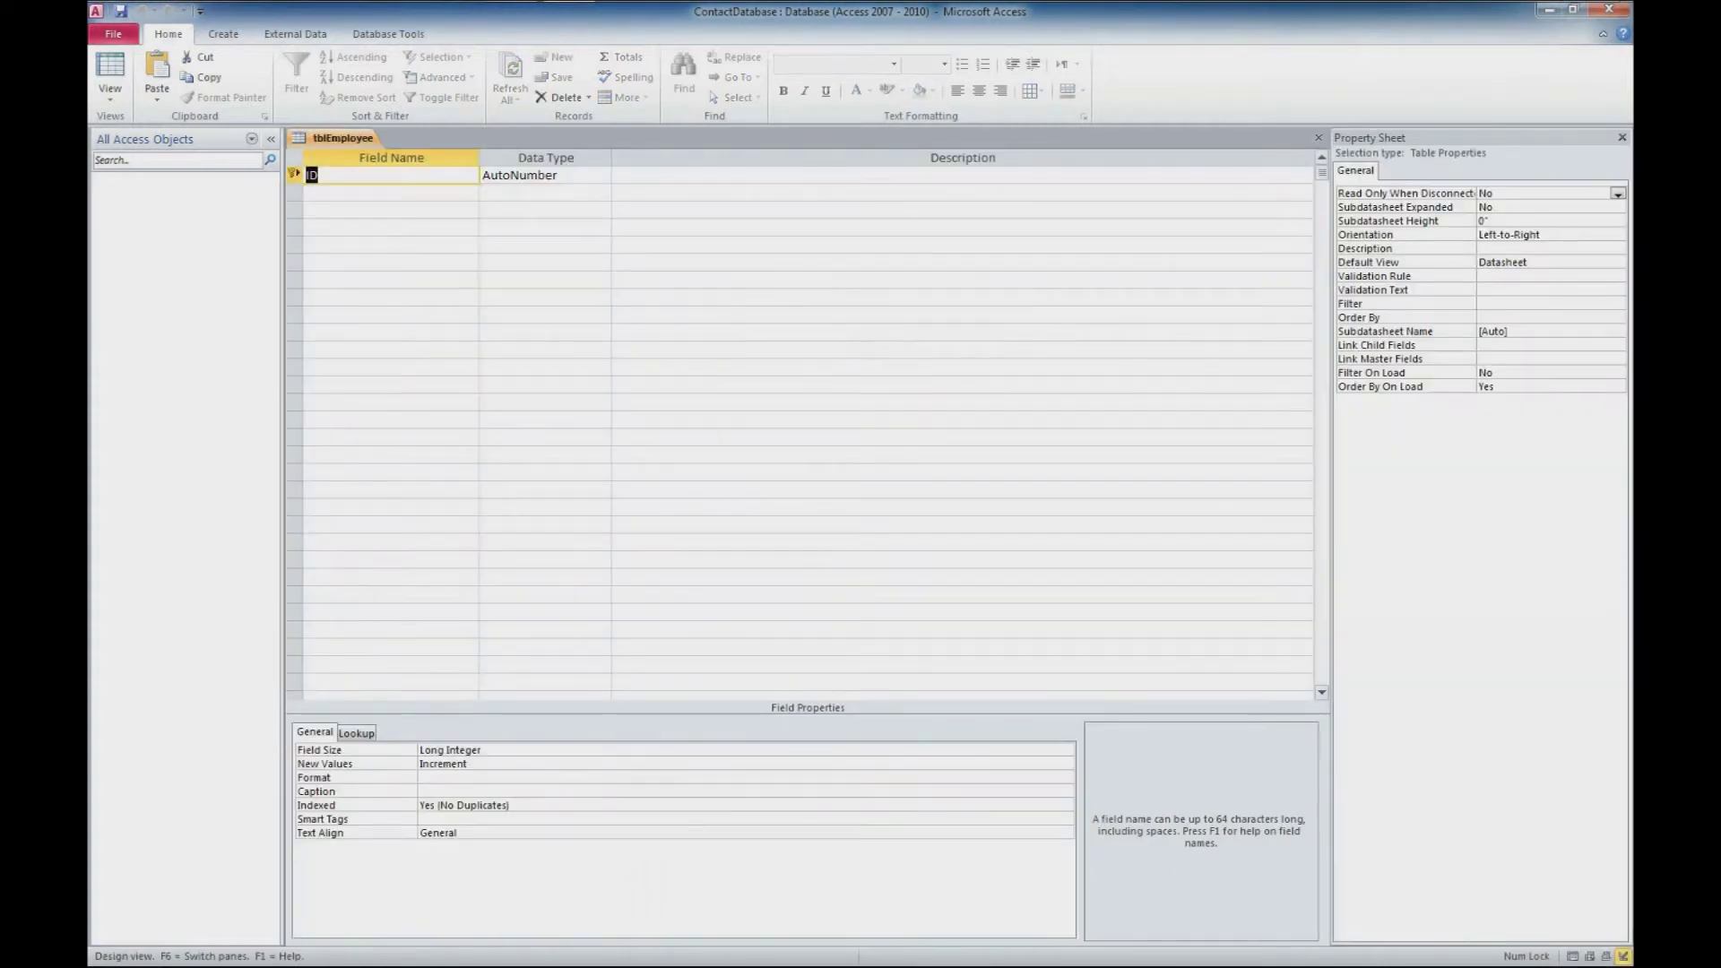
- Rename the ID field to EmployeeID, keep AutoNumber, and describe it as 'Unique employee ID'
left_click(319, 175)
type("Employee")
key("Tab")
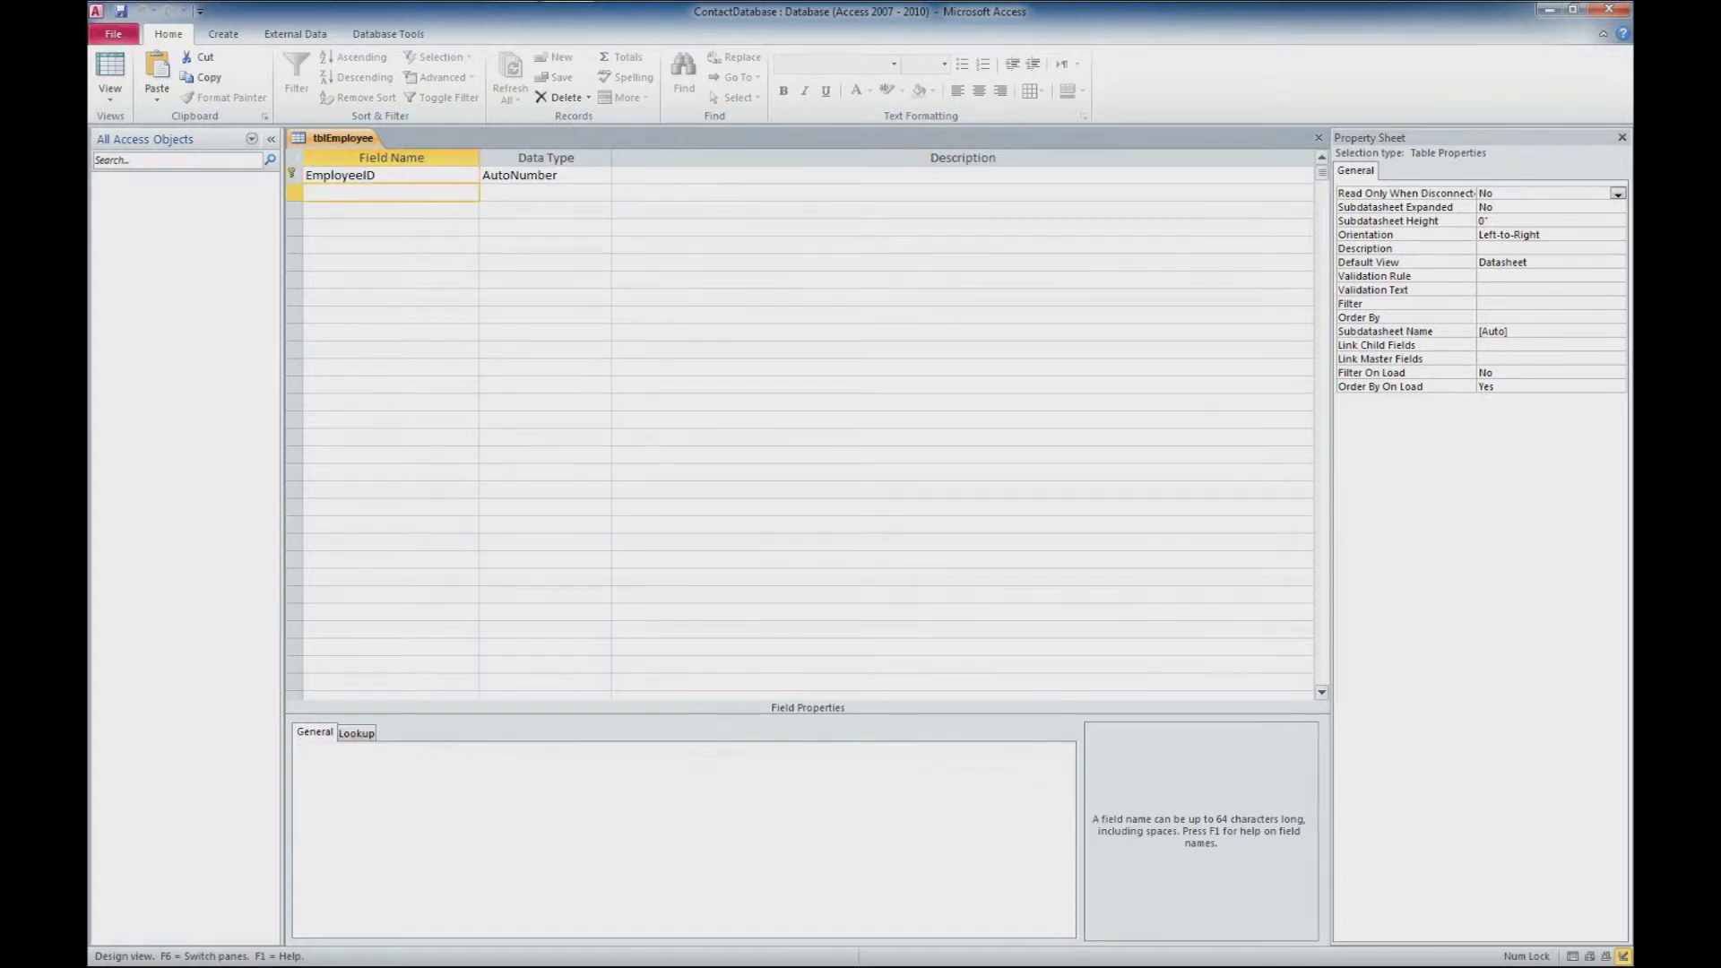
key("Tab")
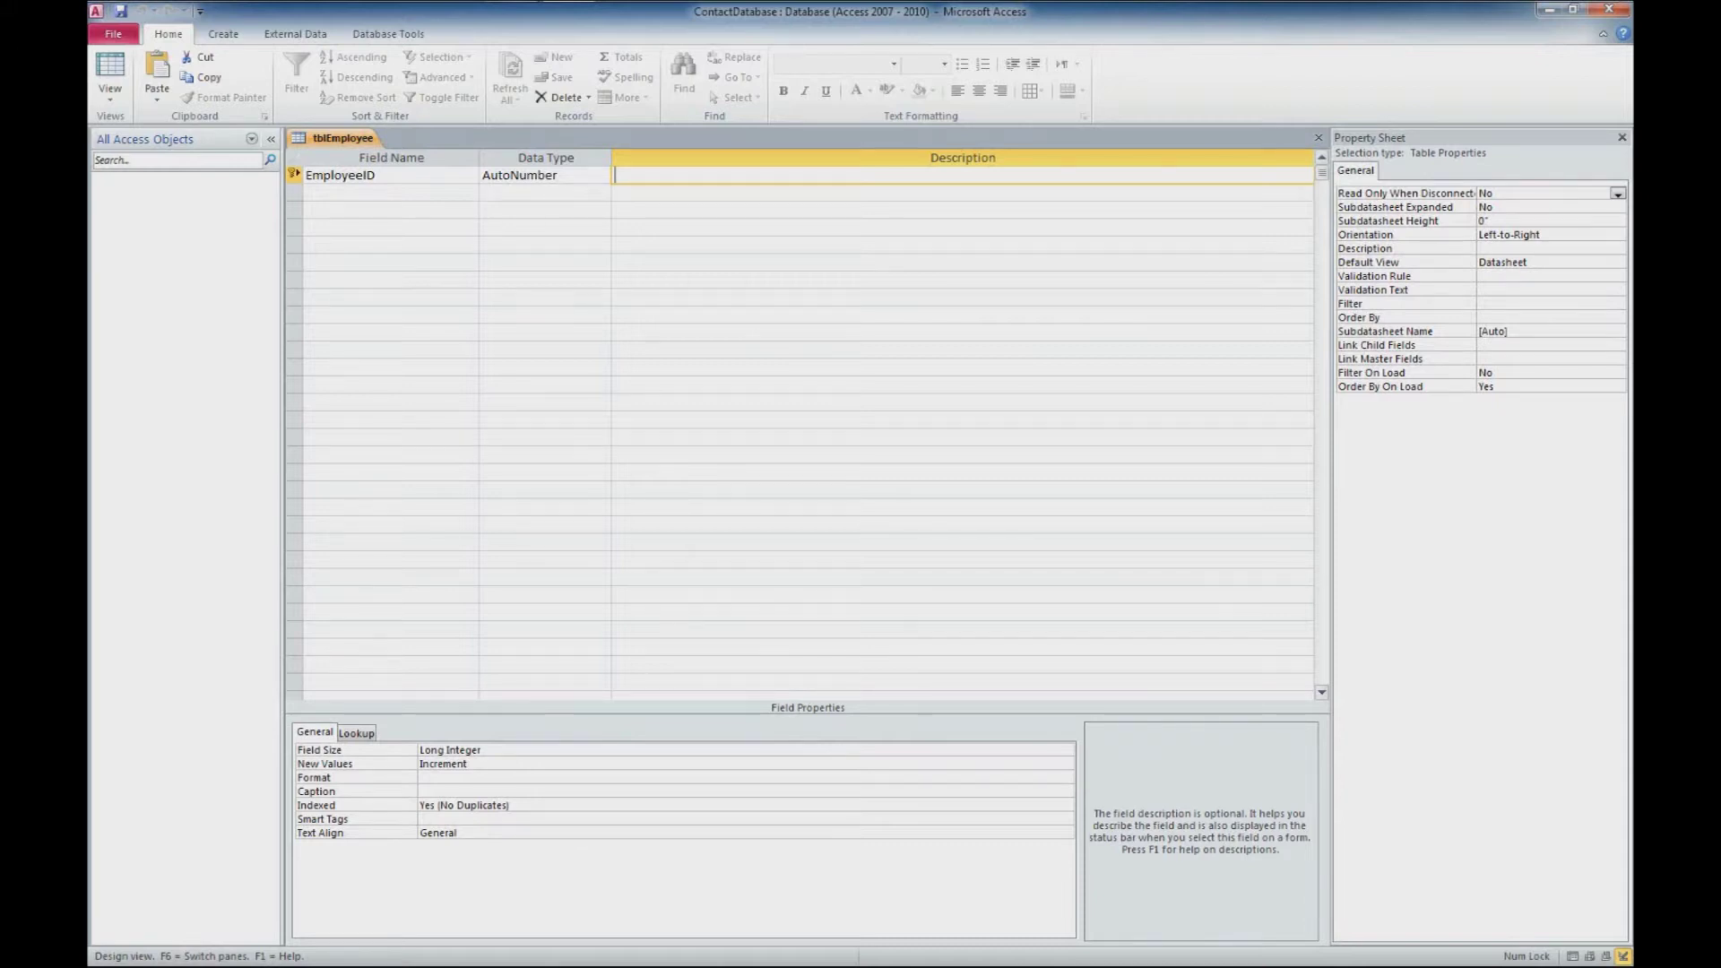
type("Unique employee ID")
key("Return")
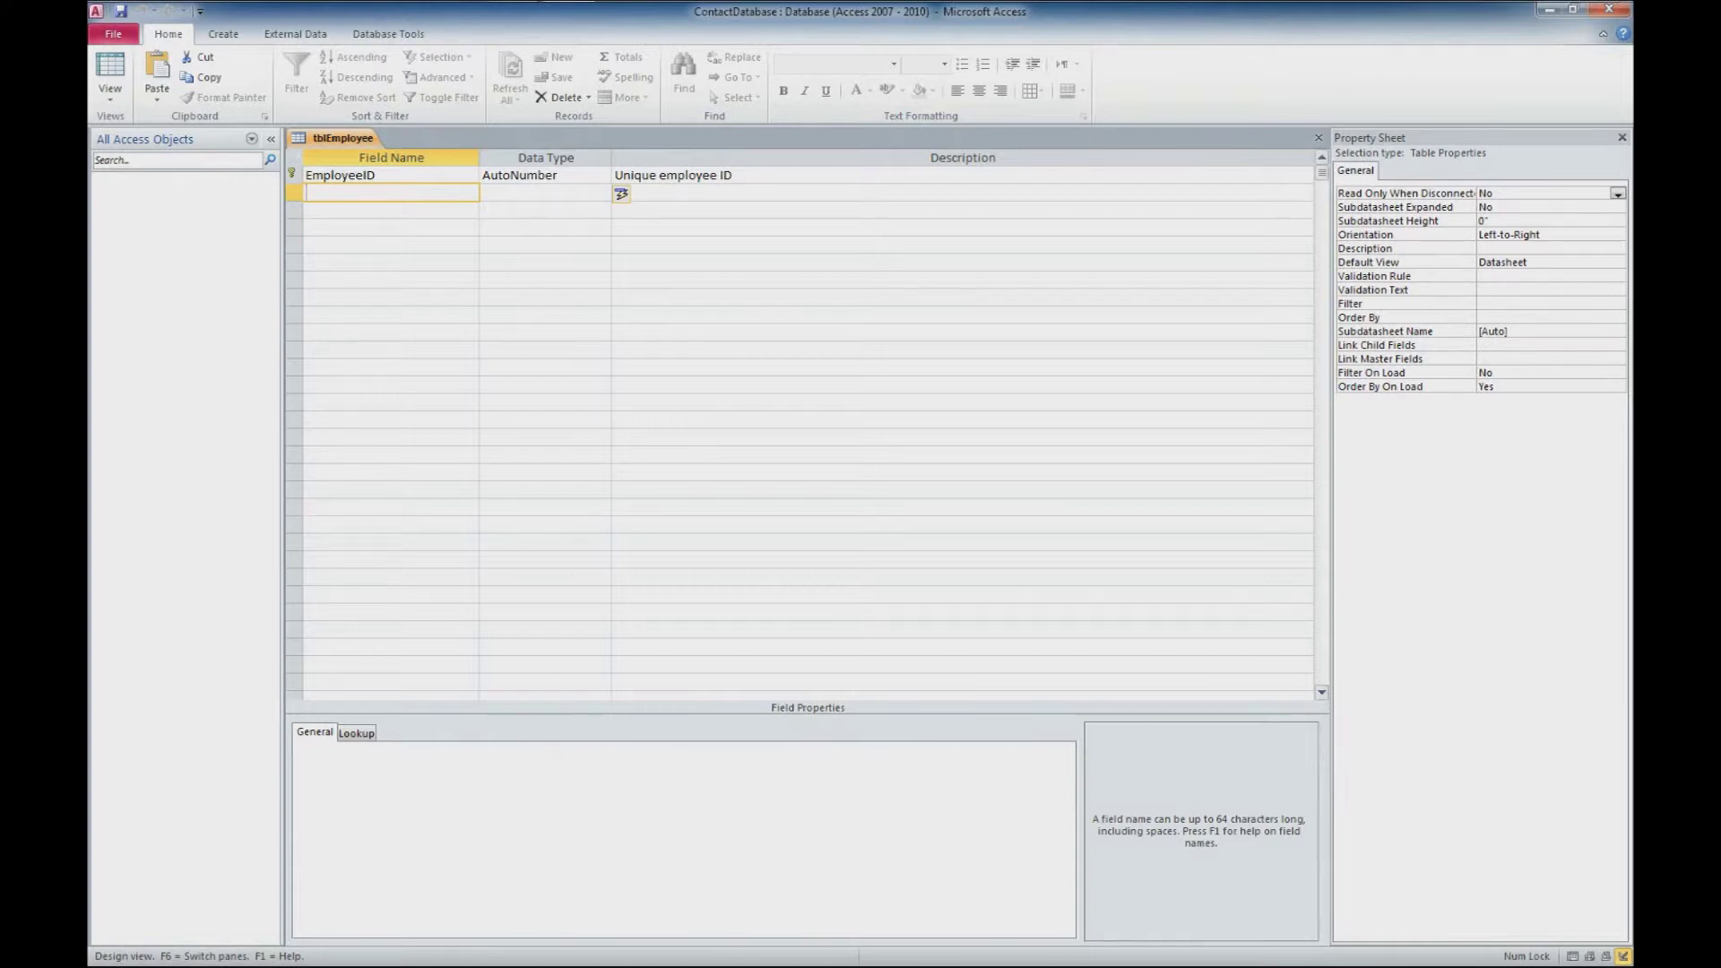
- Add a FirstName Text field described as 'First name of employee'
type("Firstname")
key("BackSpace")
key("BackSpace")
key("BackSpace")
key("BackSpace")
type("Name")
key("Tab")
key("Tab")
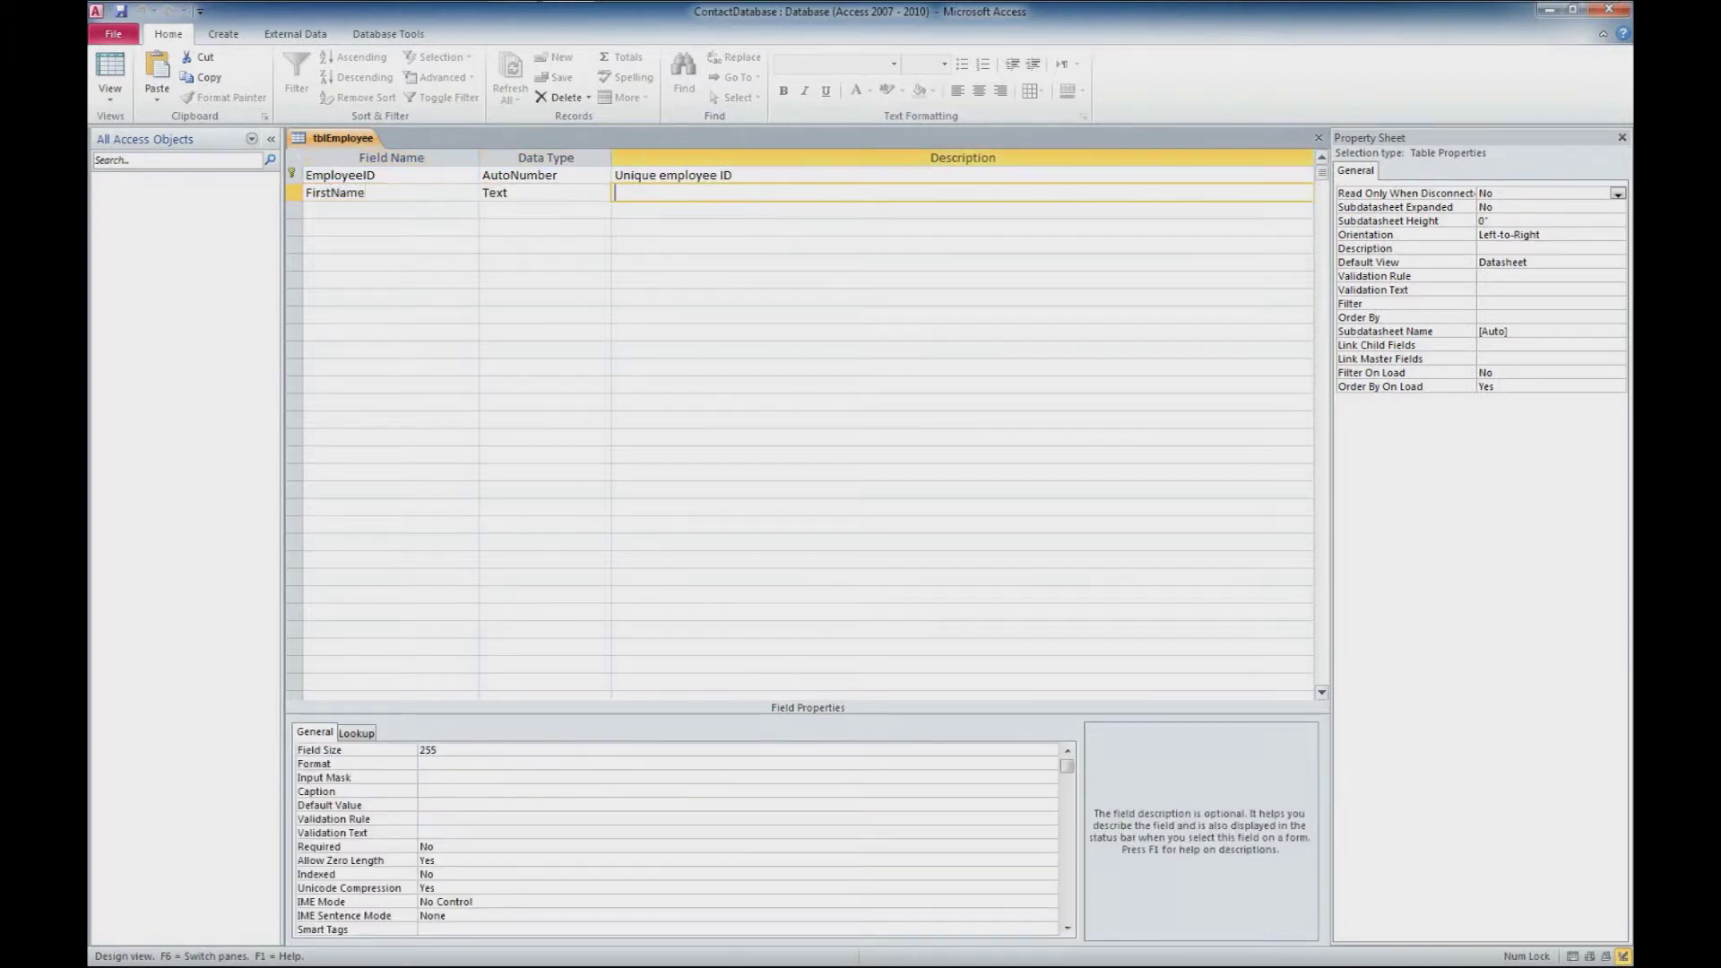
type("First name of employee")
- Add a MiddleName Text field described as 'Middle name of employee'
key("Tab")
type("M")
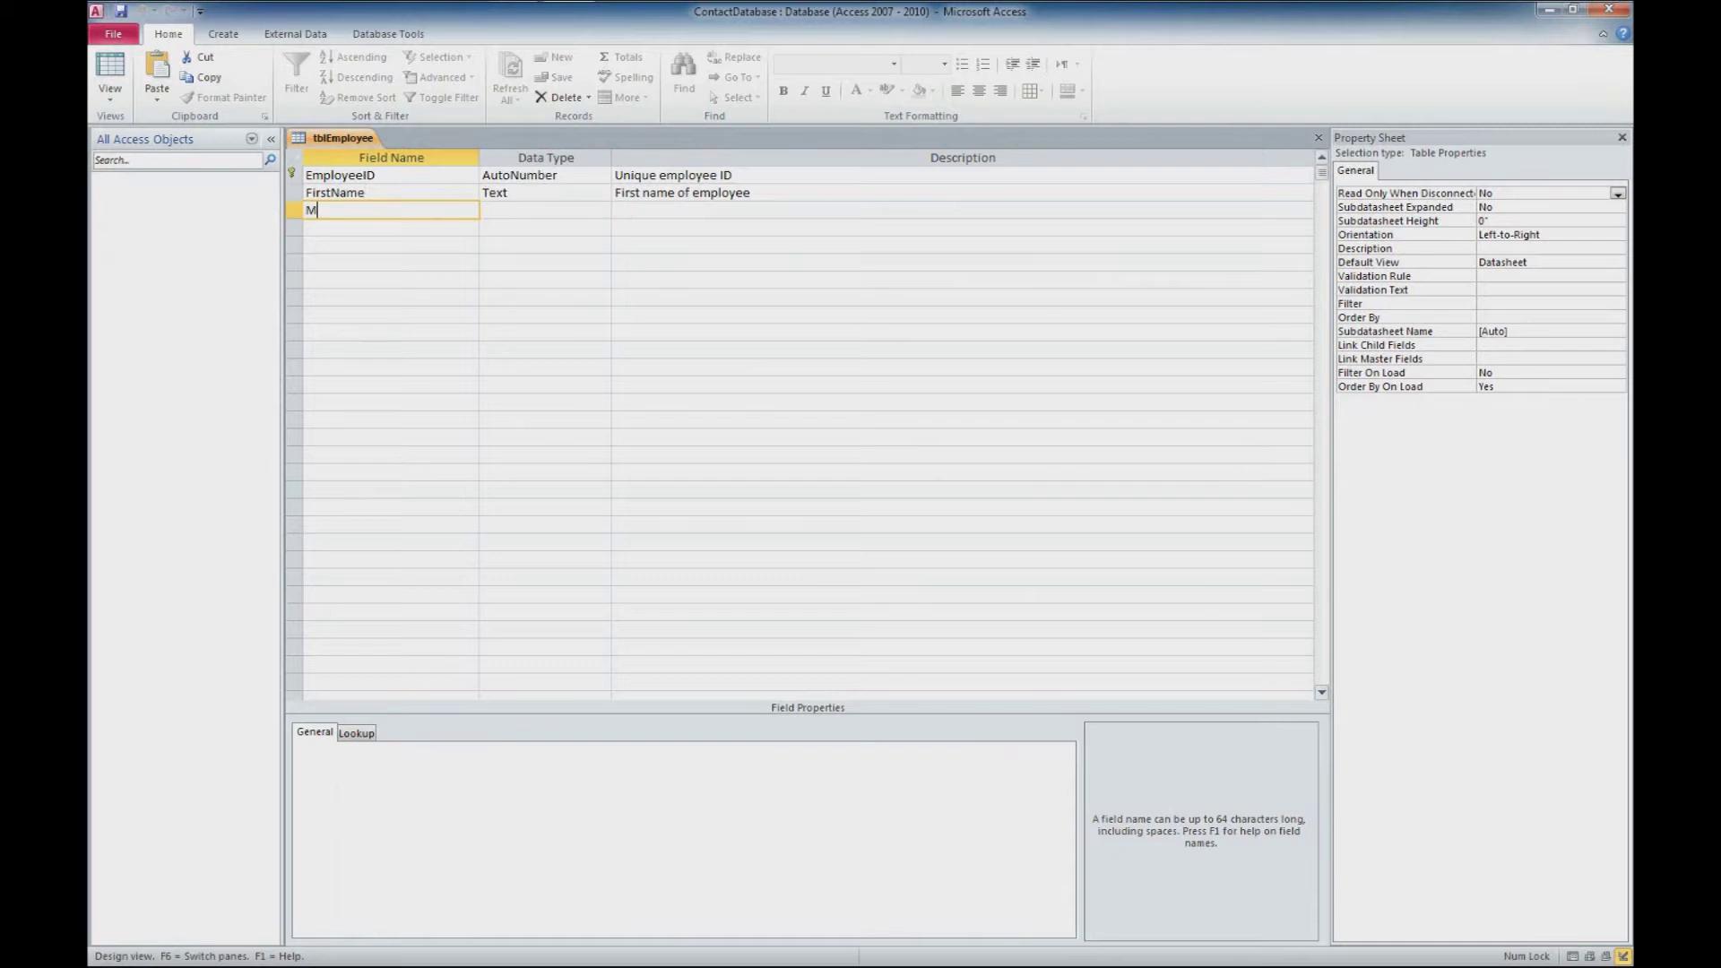
type("iddleName")
key("Tab")
key("Tab")
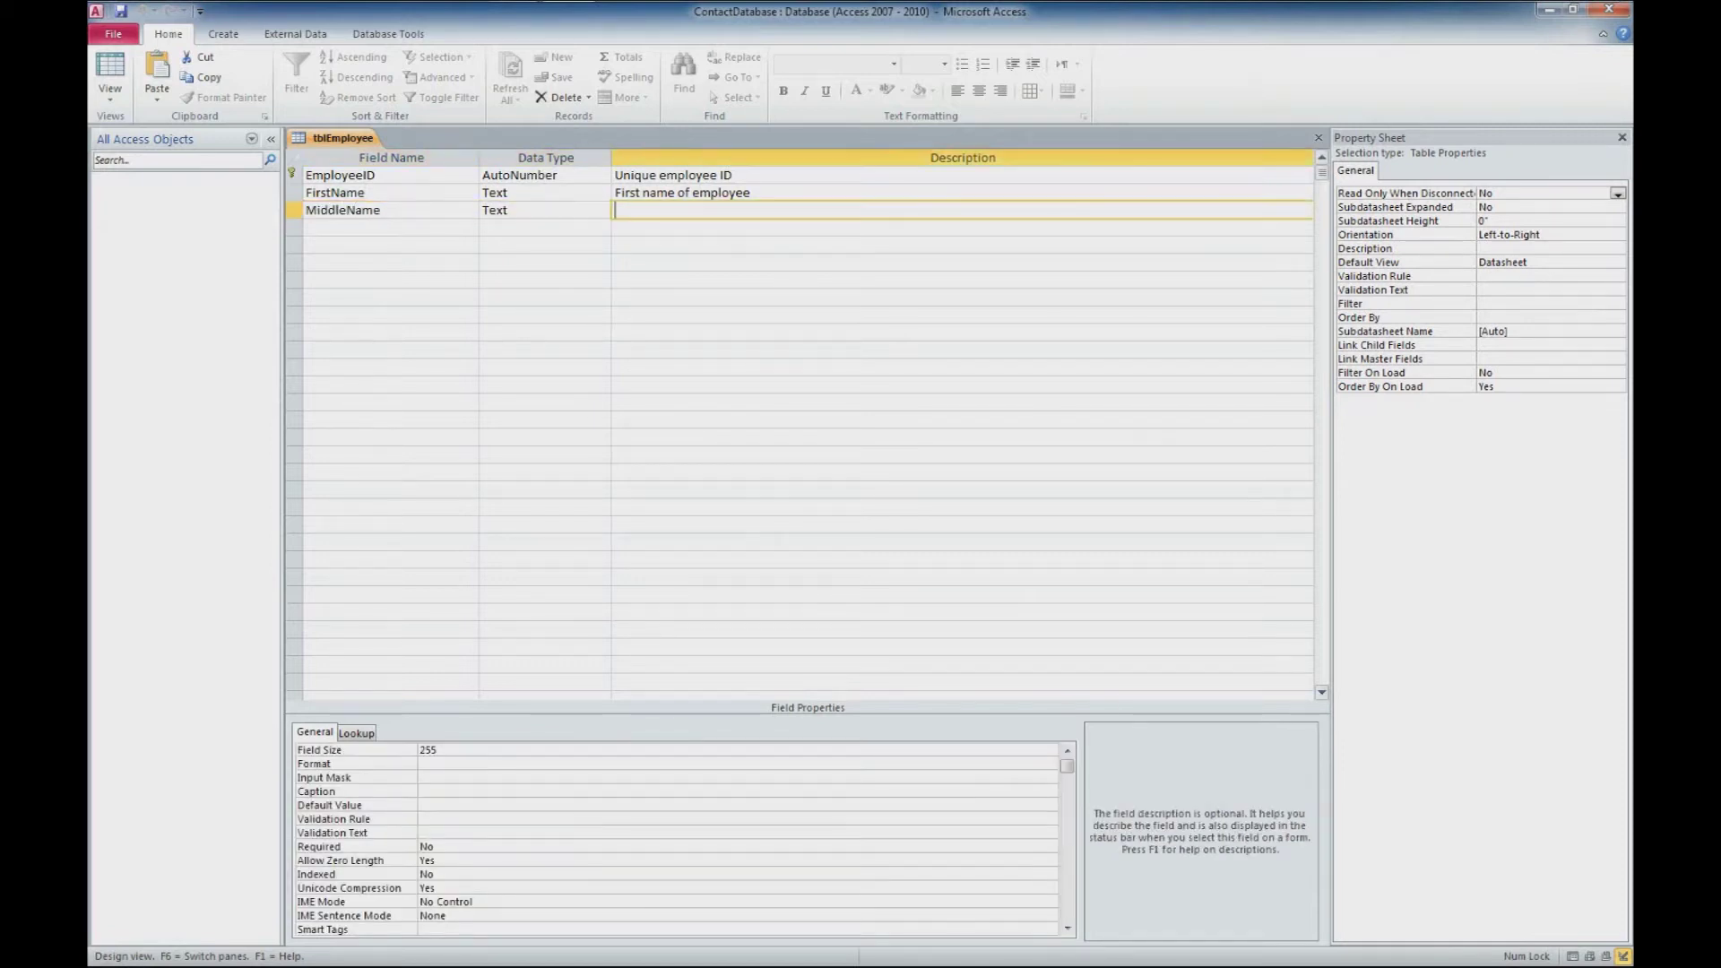
type("Middle name of employee")
key("Tab")
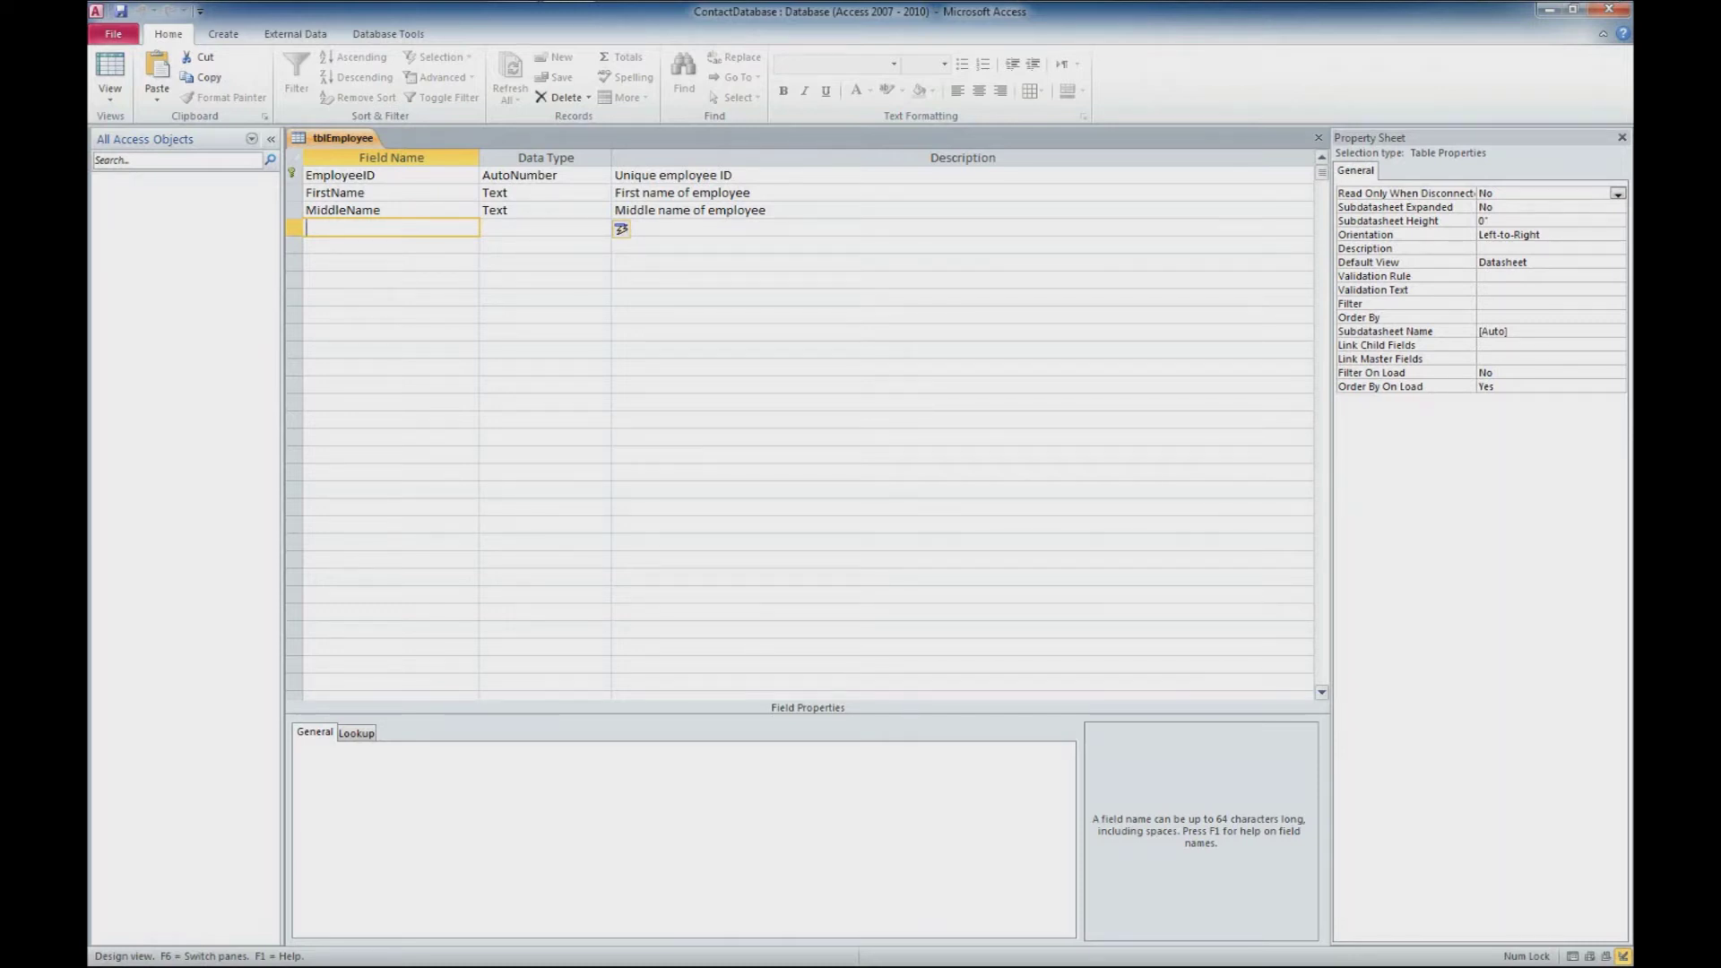
- Add a LastName Text field described as 'Last name of employee'
type("LastName")
key("Tab")
key("Tab")
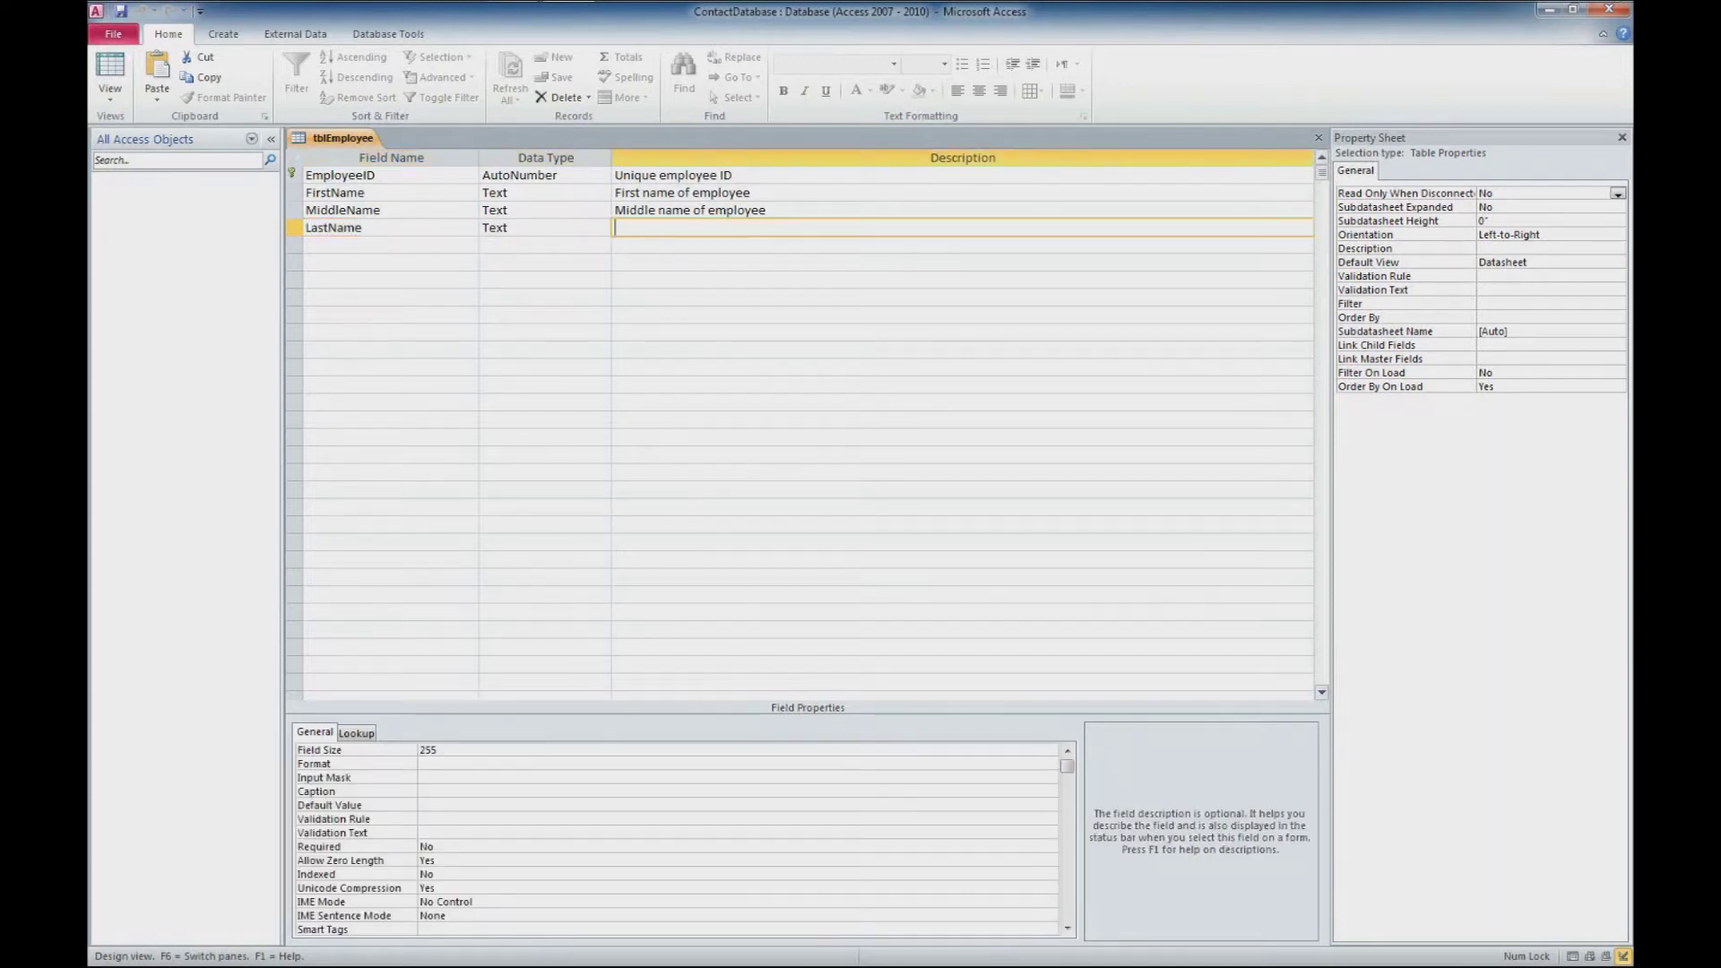
type("Last name of employee")
key("Return")
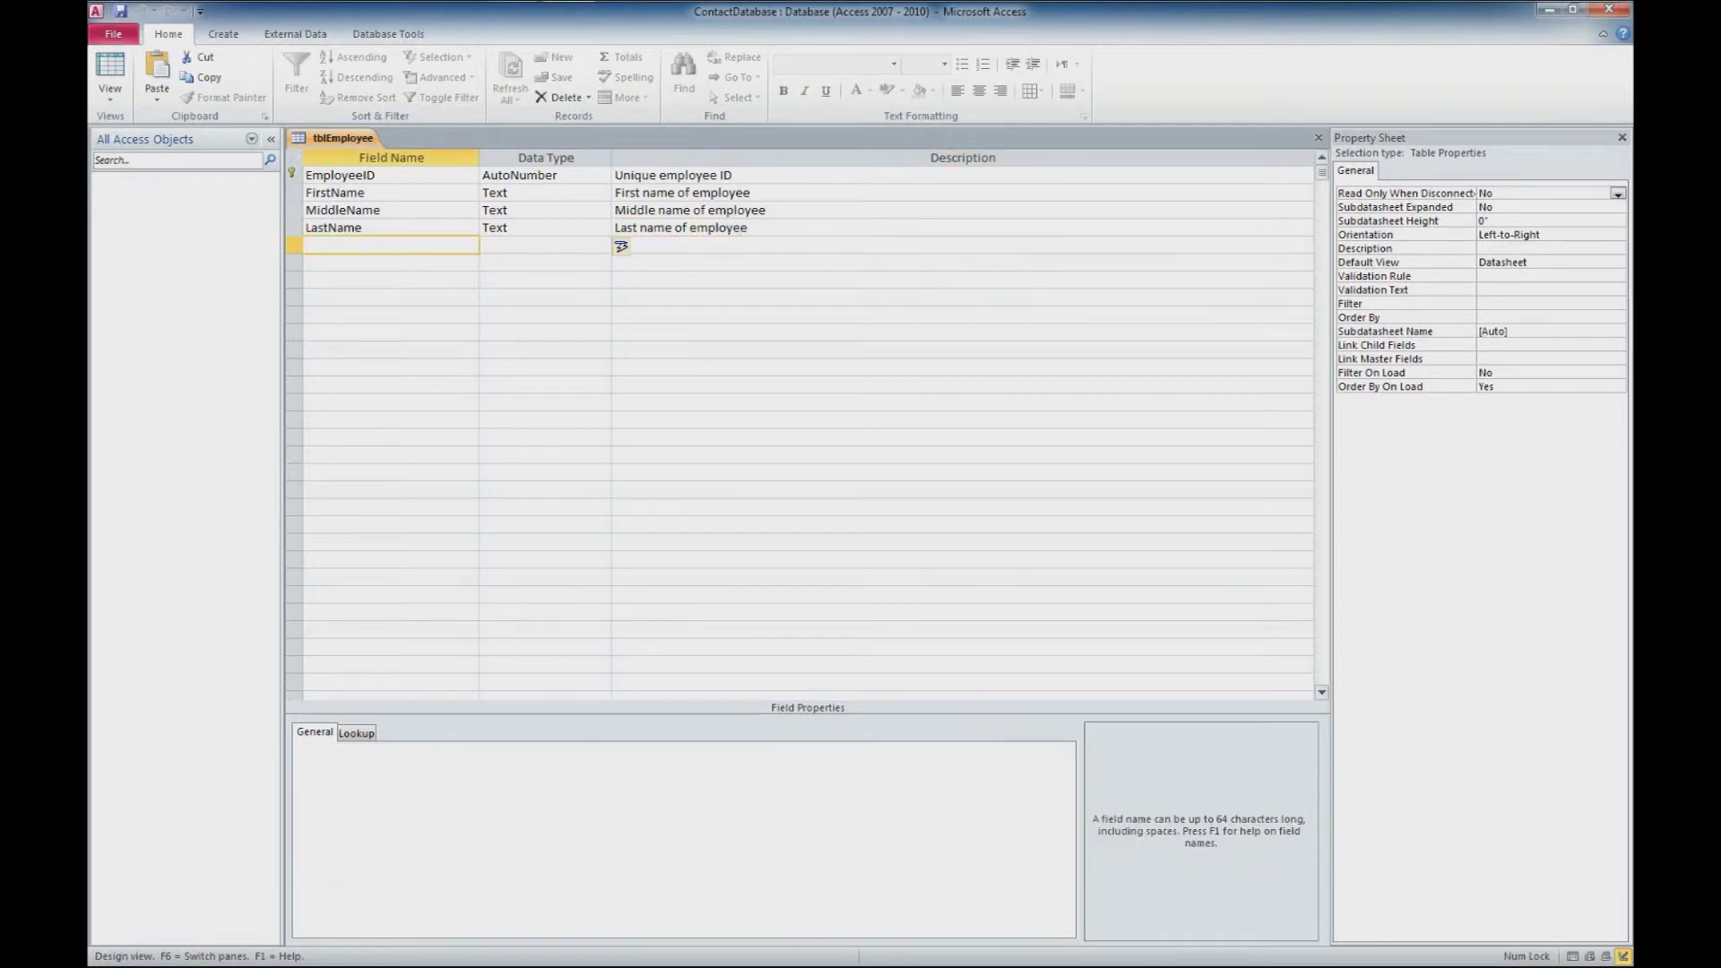
- Add a Department Text field described as 'Department the employee is part of'
type("Department")
key("Return")
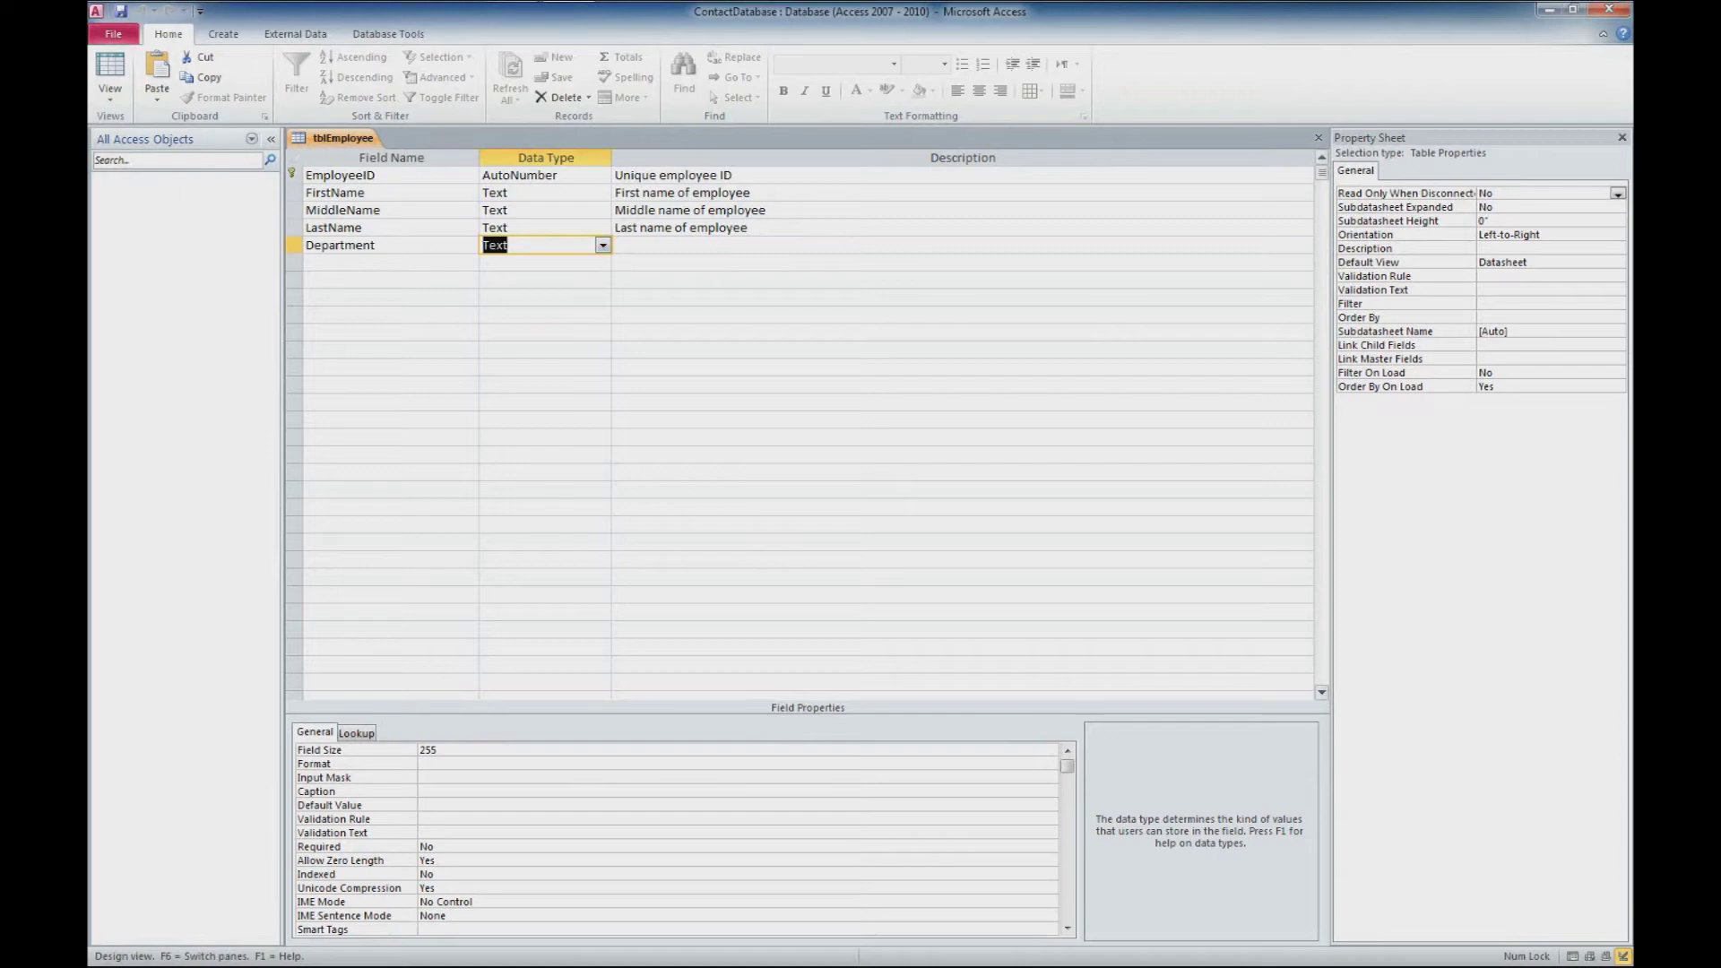
key("Return")
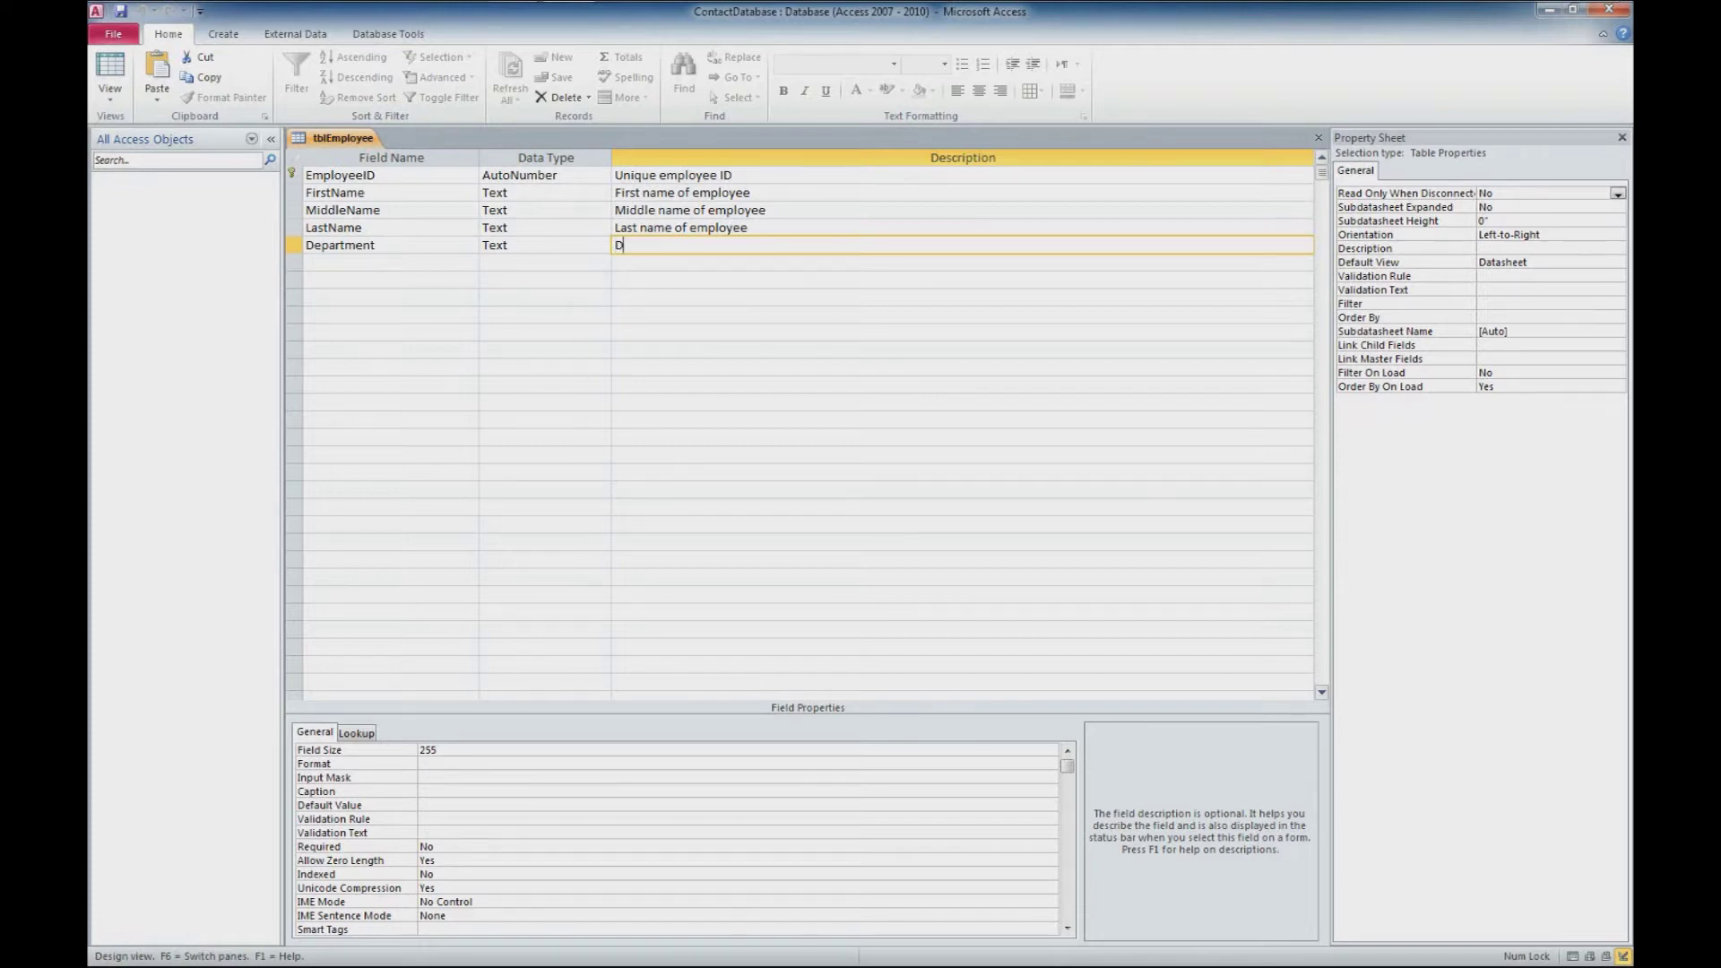
type("epartment the employee is part of")
key("Return")
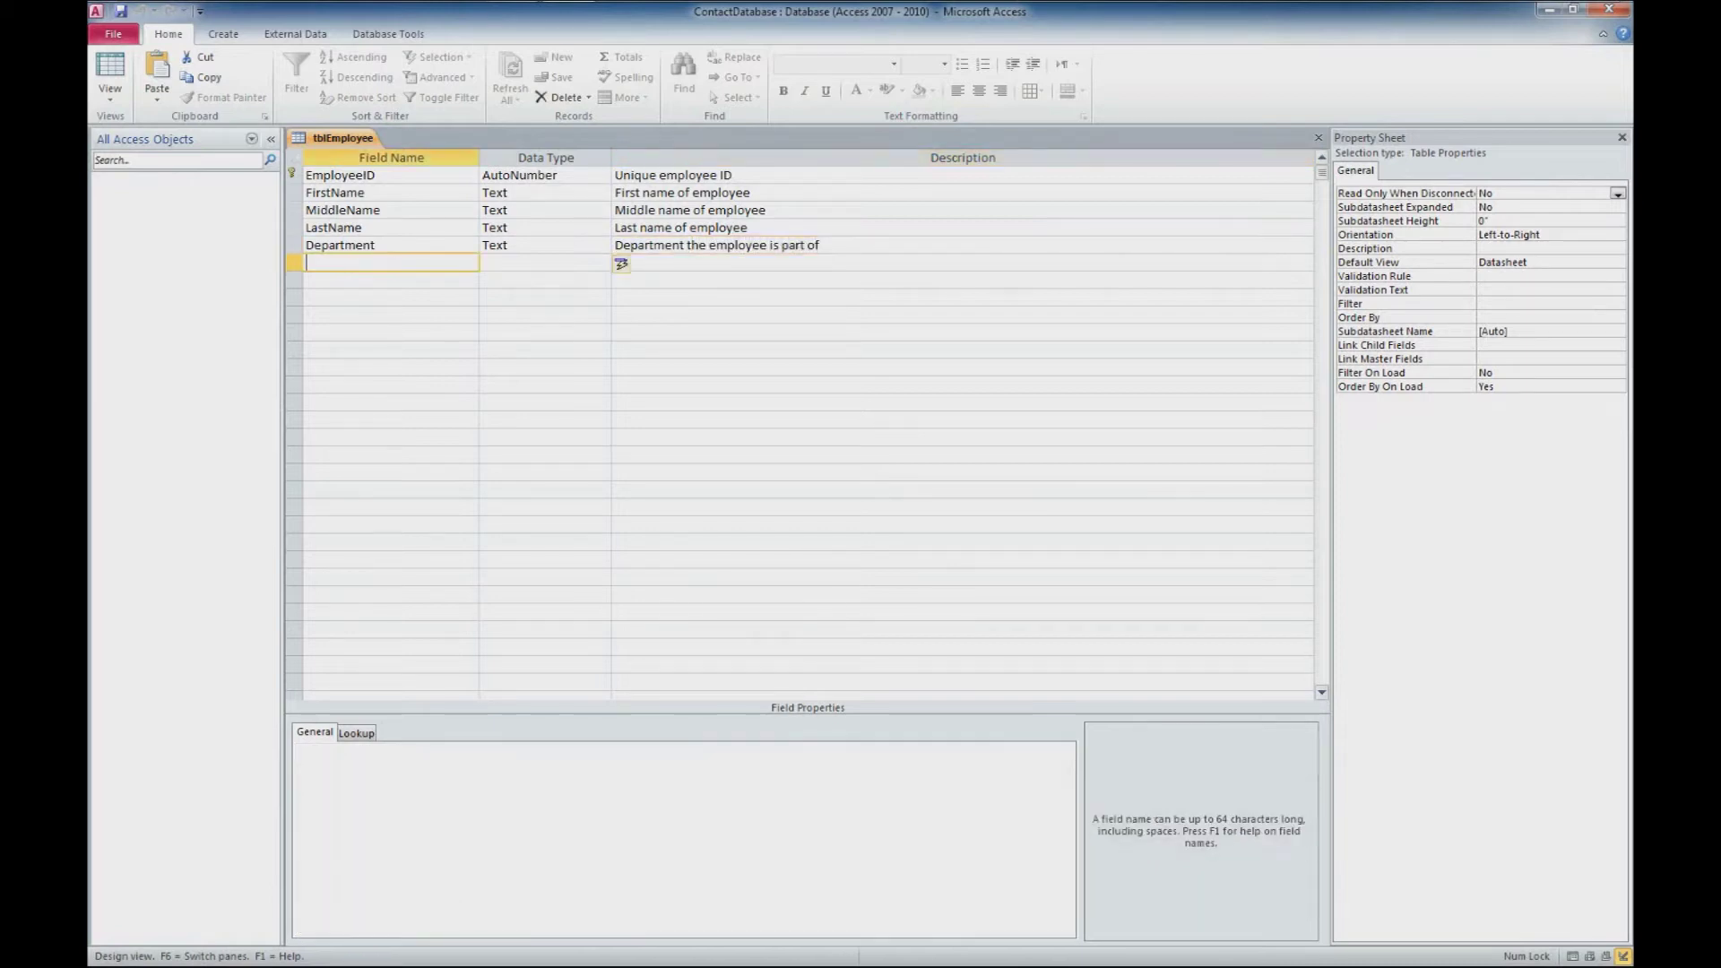
- Add a Position Text field described as 'Position of the employee'
type("Position")
key("Tab")
key("Tab")
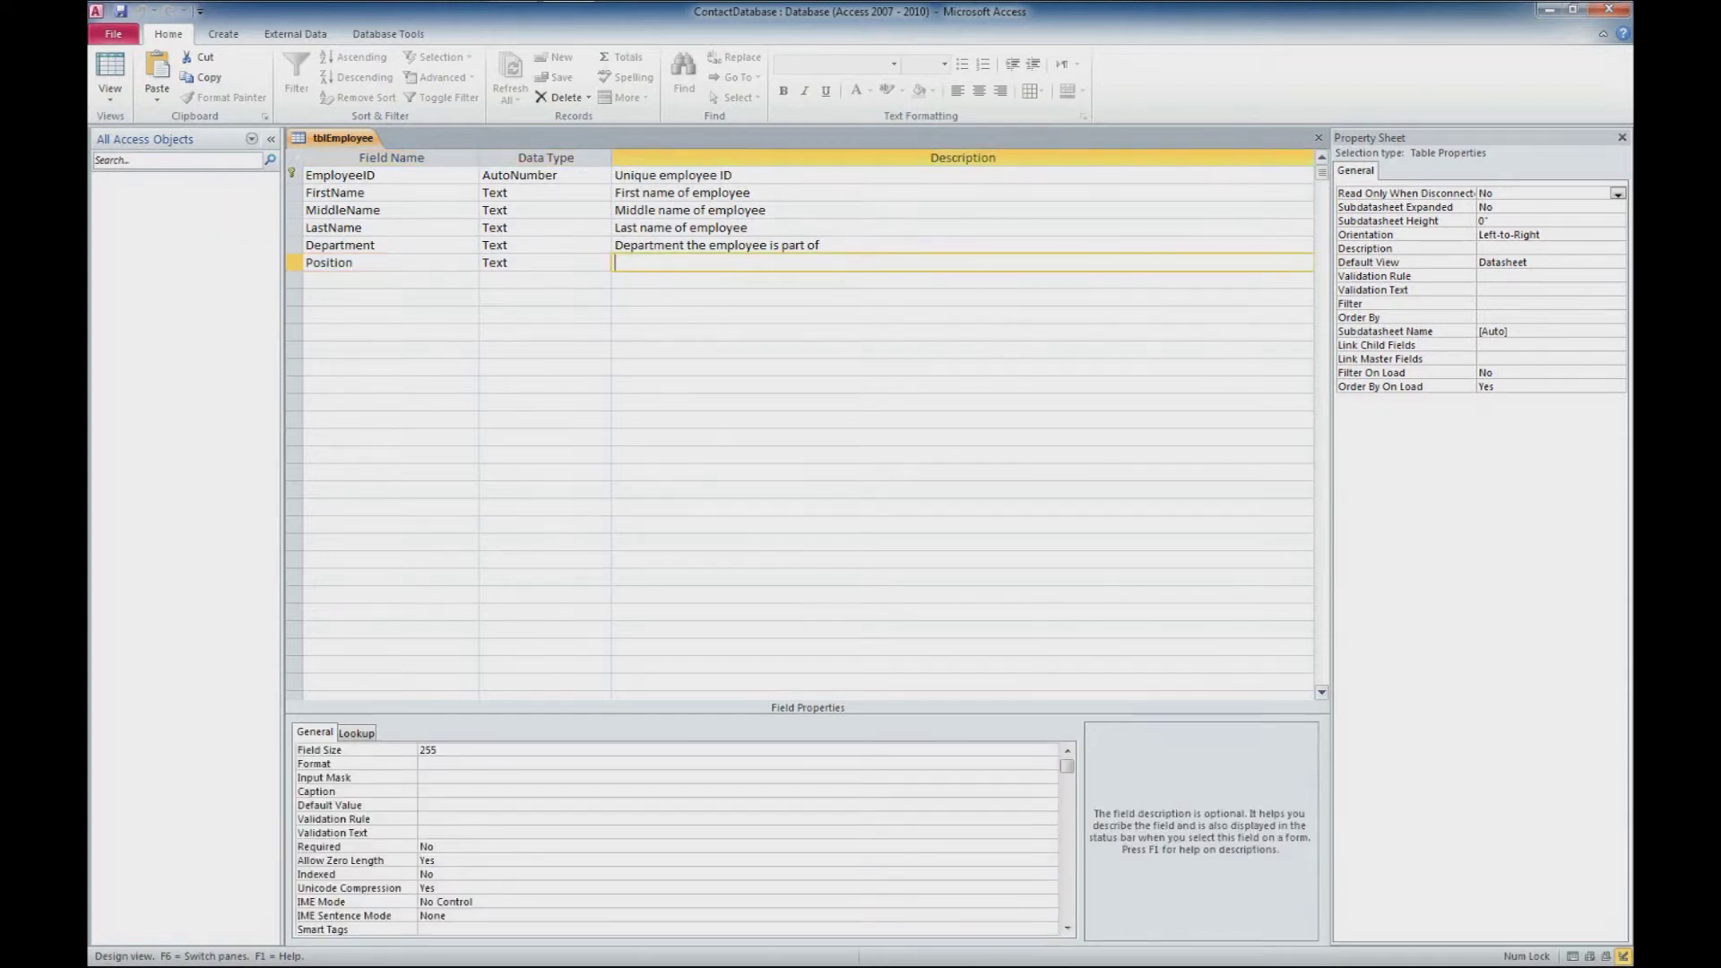
type("Position of the pmployee")
key("Return")
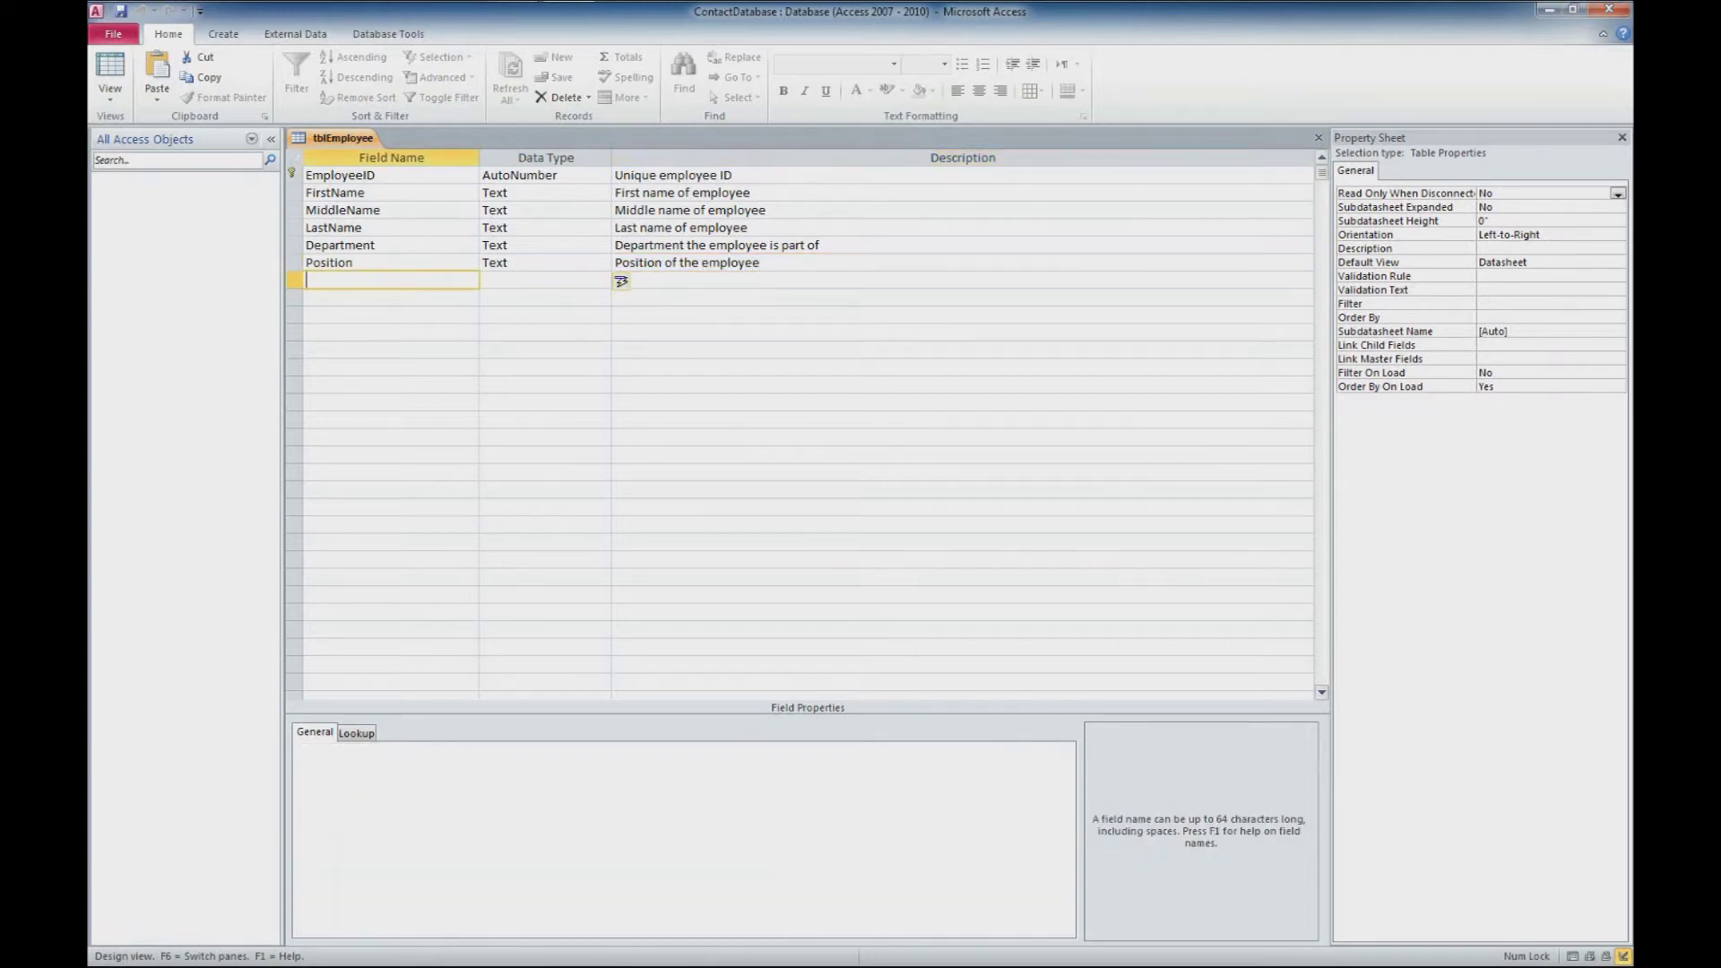
- Add a StartDate Text field described as 'Date the employee started'
type("StartDate")
key("Return")
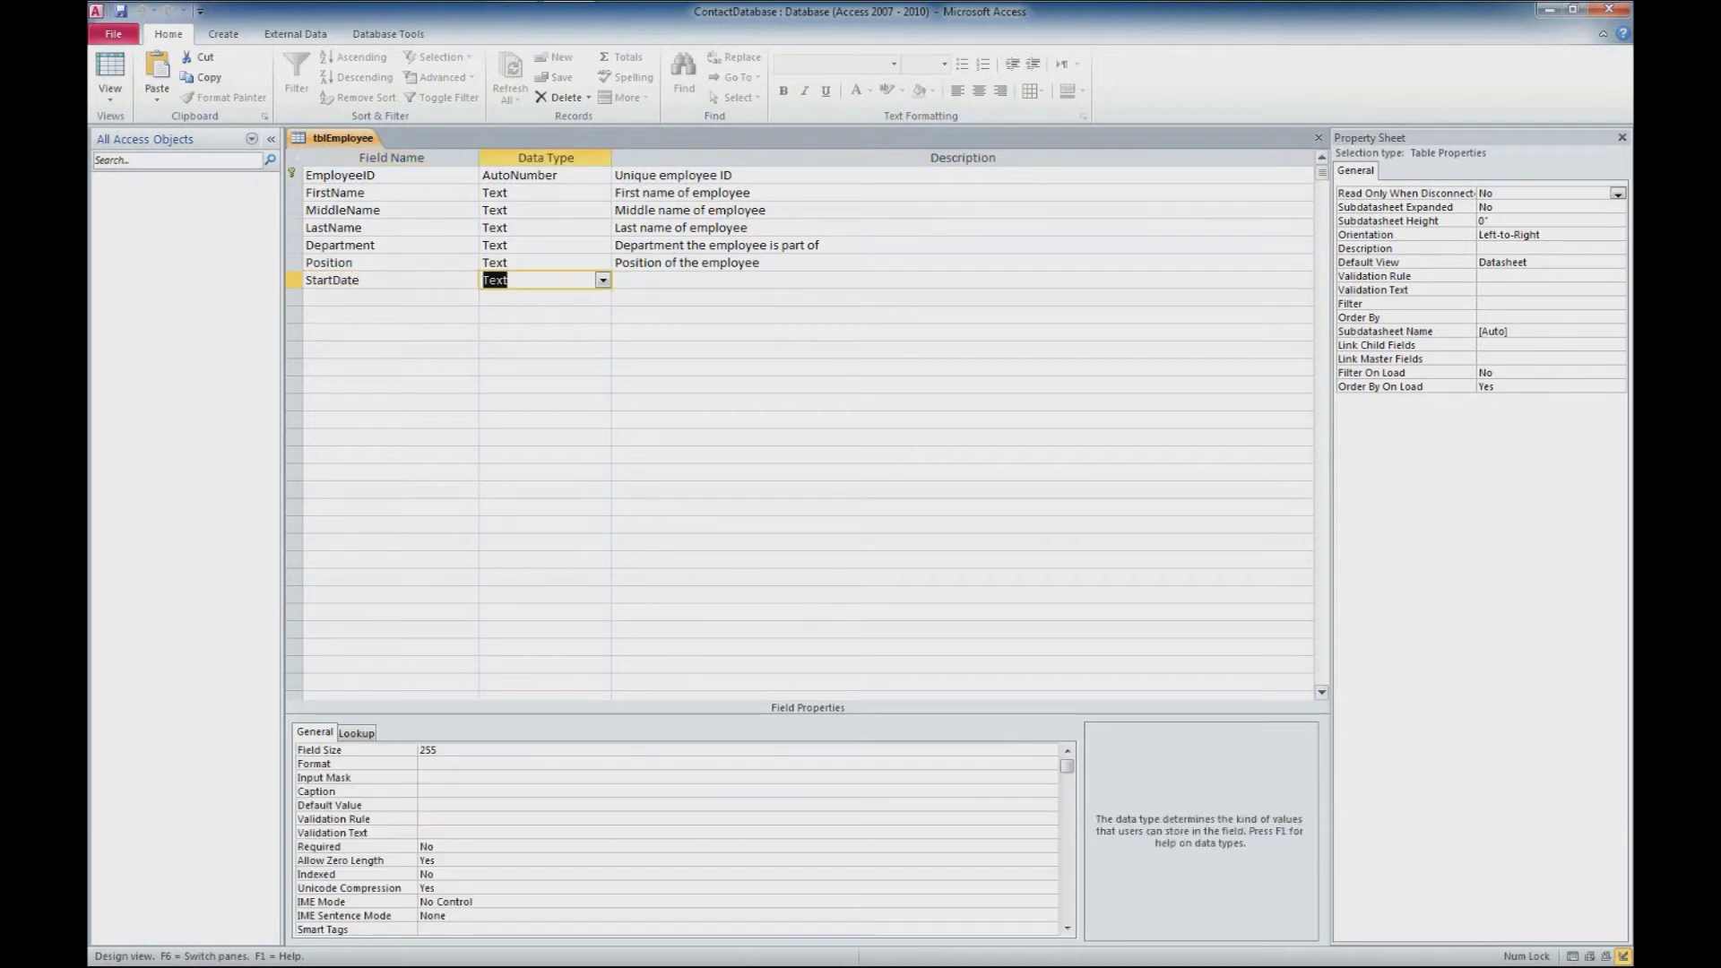
key("Return")
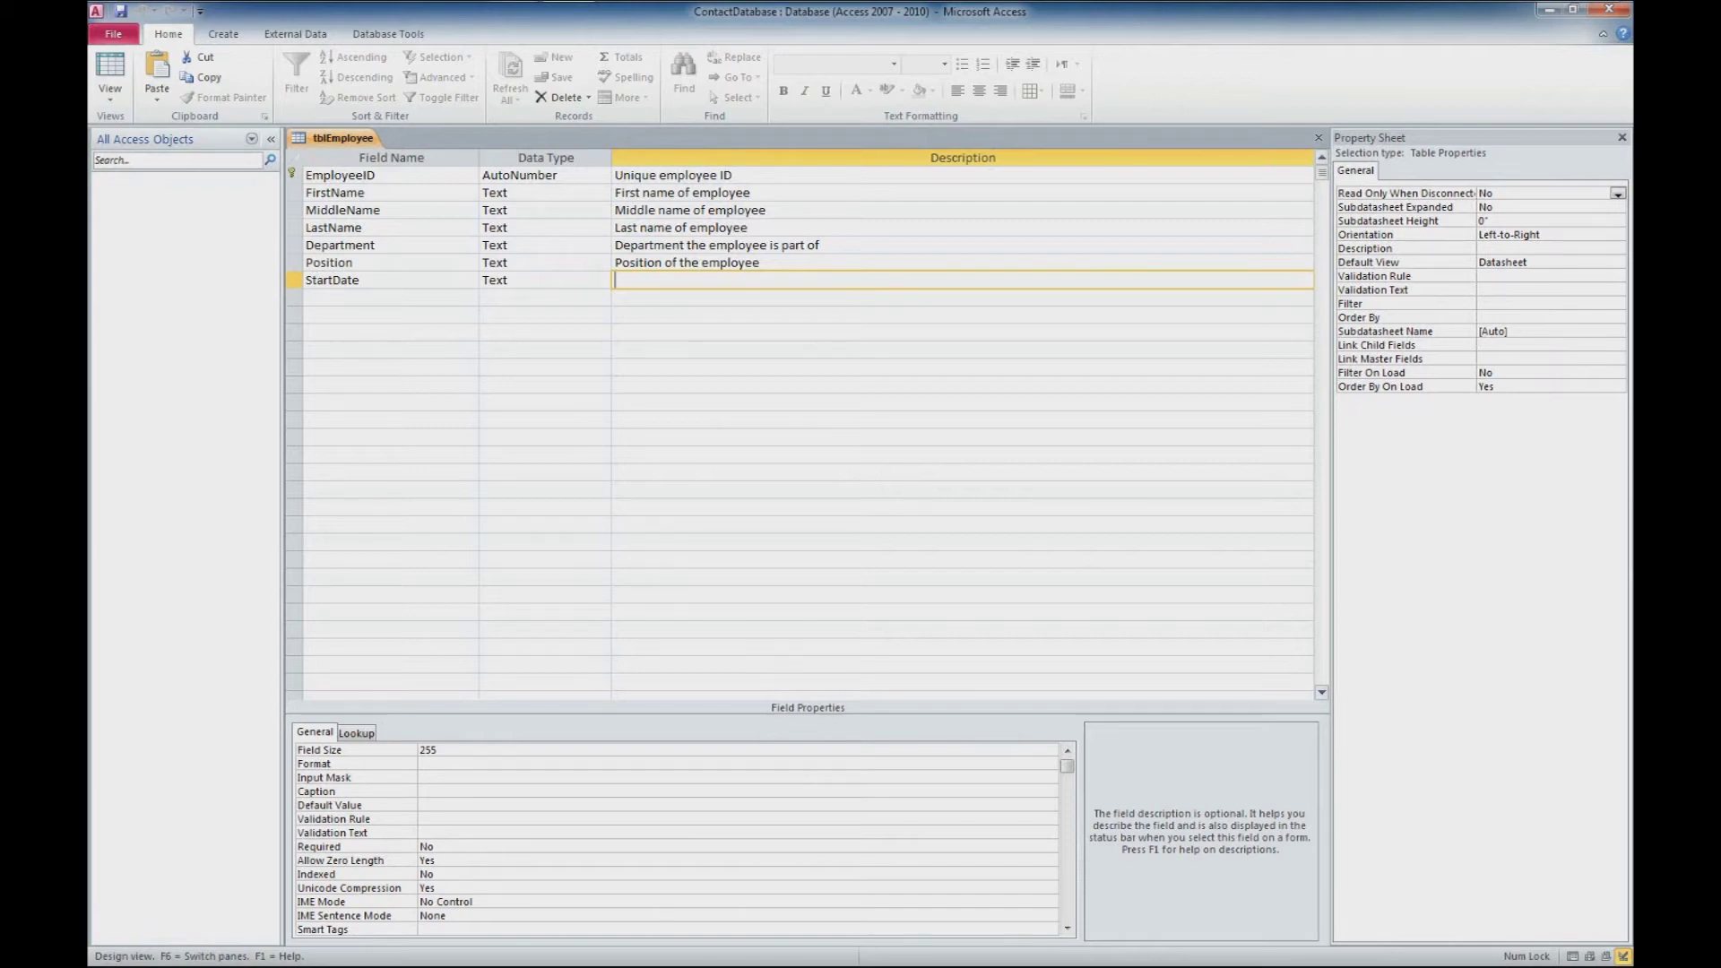
type("S")
key("BackSpace")
type("Date the employee Start")
key("BackSpace")
key("BackSpace")
key("BackSpace")
key("BackSpace")
key("BackSpace")
type("started")
left_click(620, 299)
key("Up")
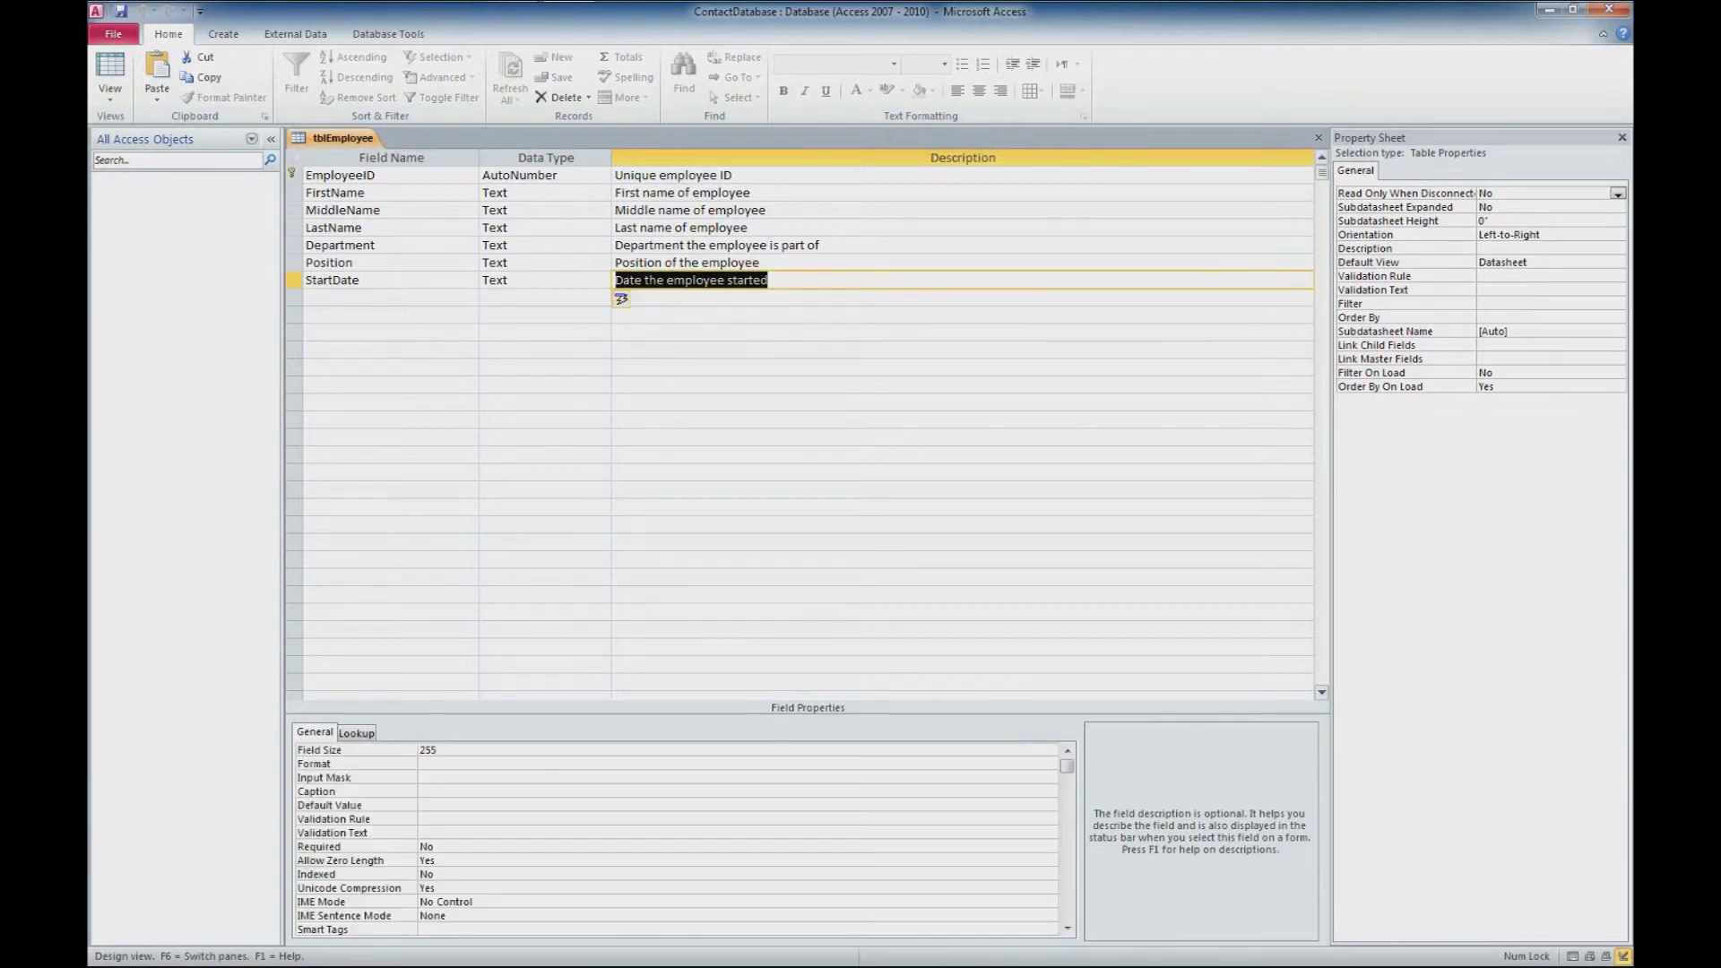
key("Tab")
- Add an EmailAddress Text field described as 'Email address of employee'
type("Em")
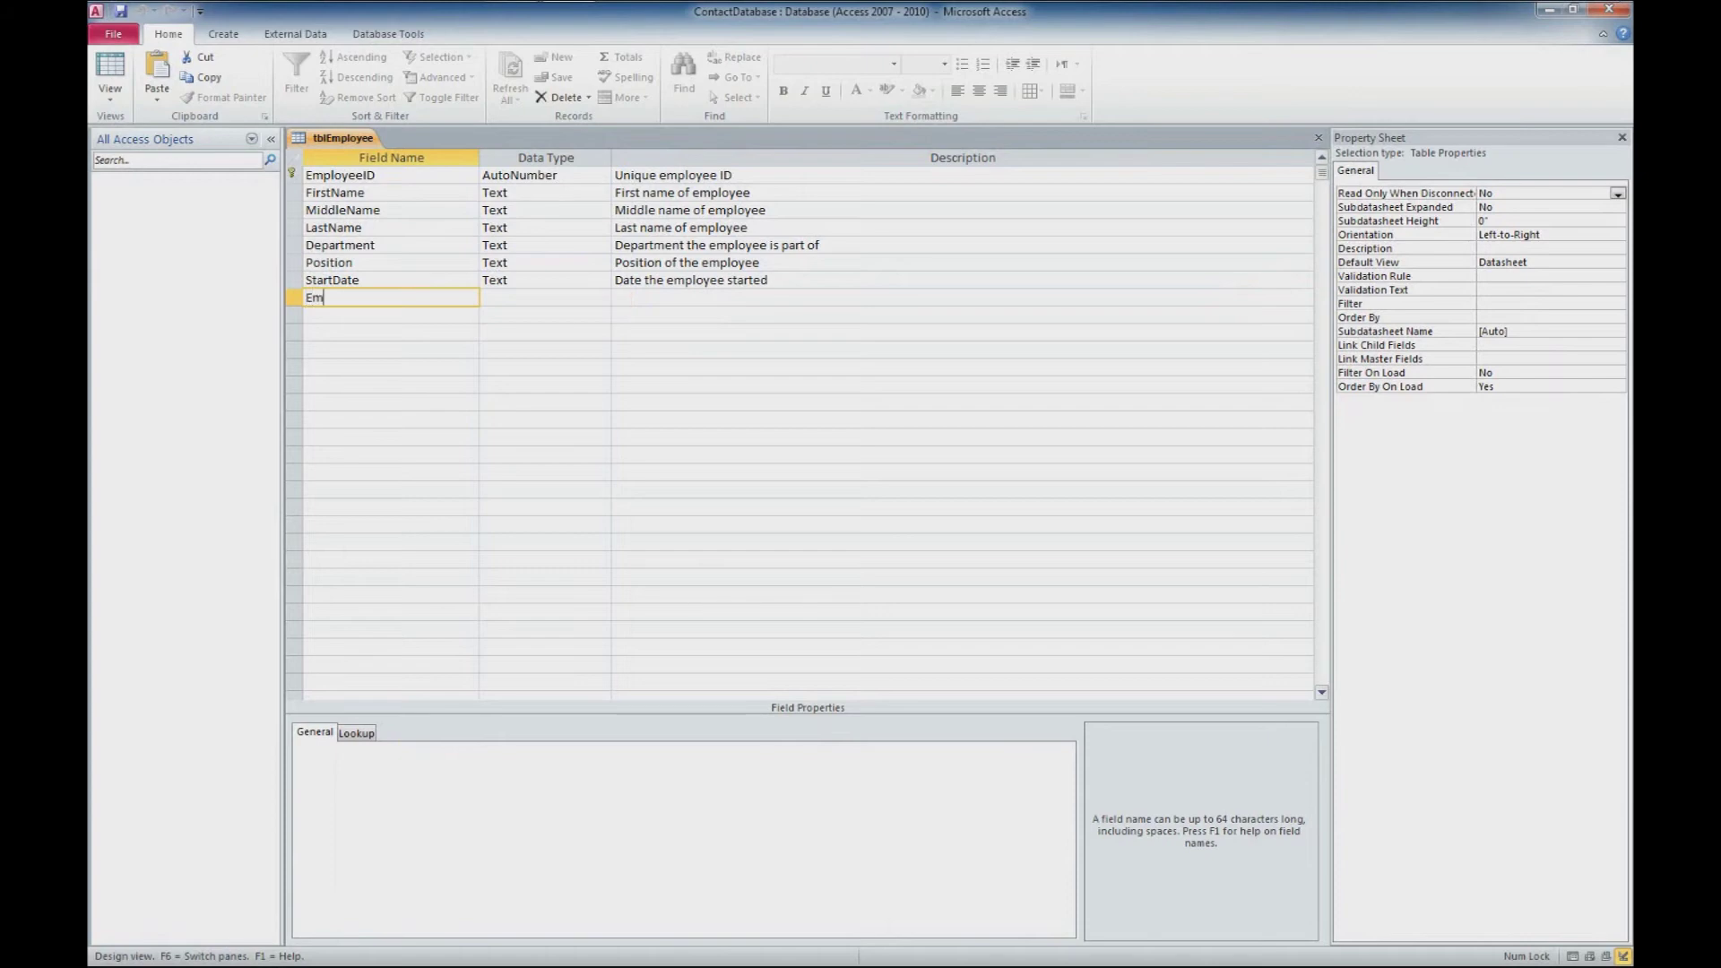
type("ailAddress")
key("Tab")
key("Tab")
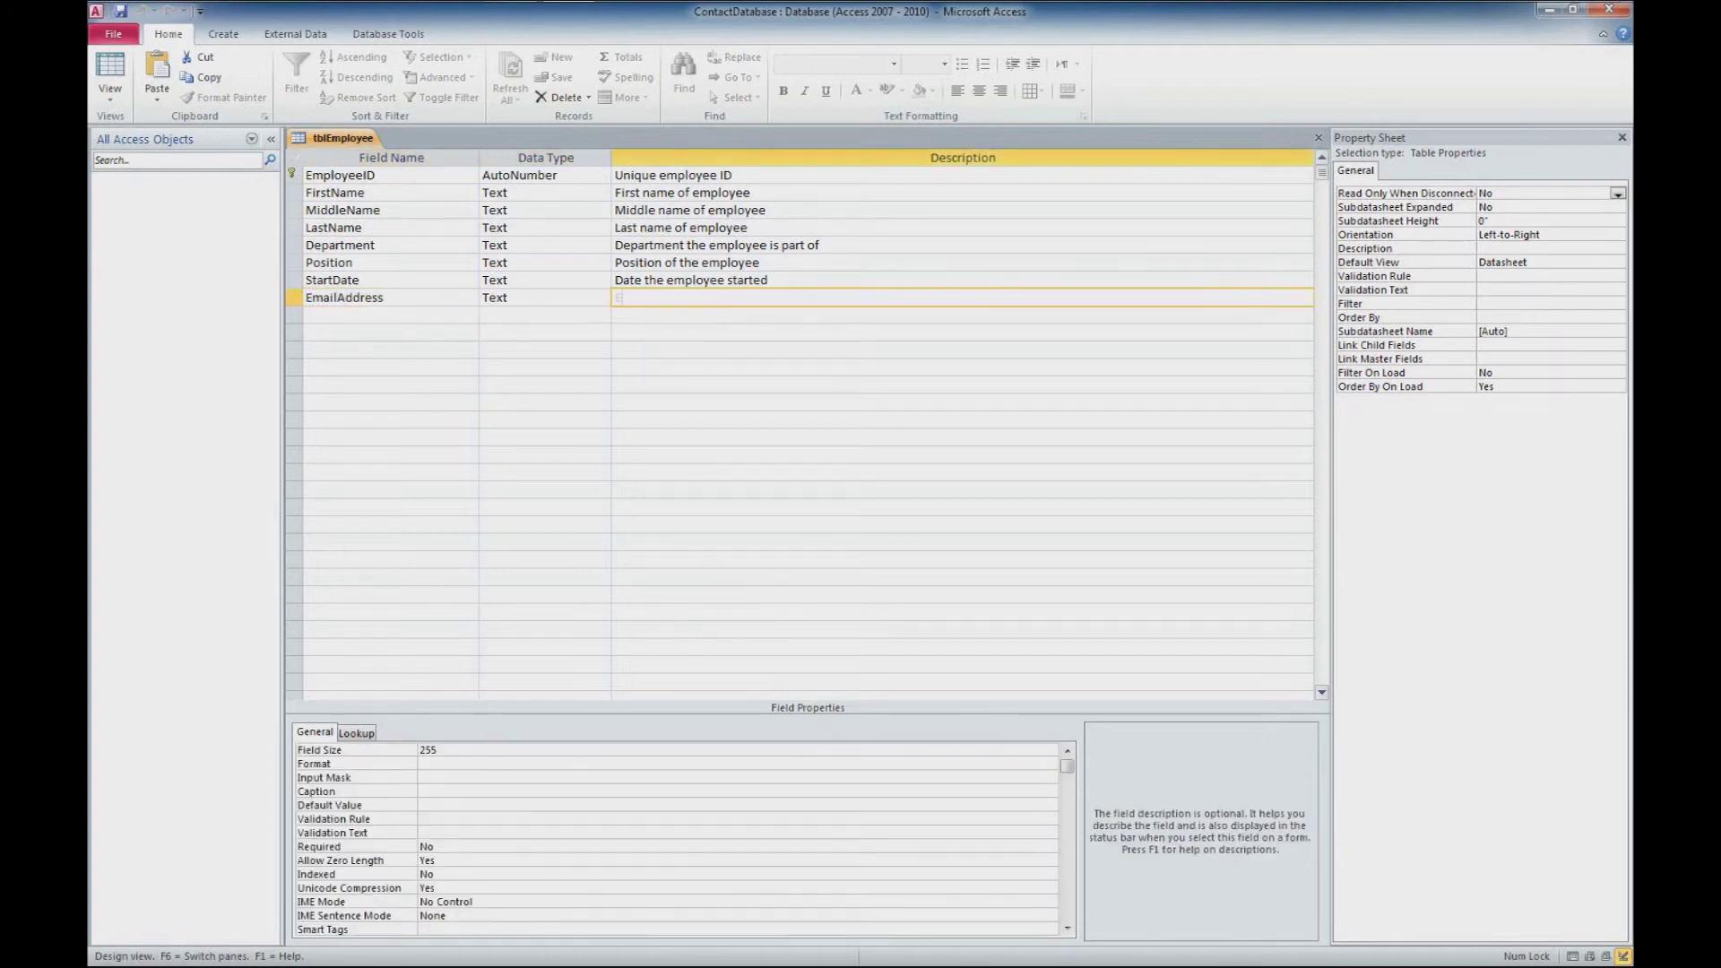
type("Email address of employee")
- Add a PhoneNumber Text field described as 'Phone number for employee'
key("Tab")
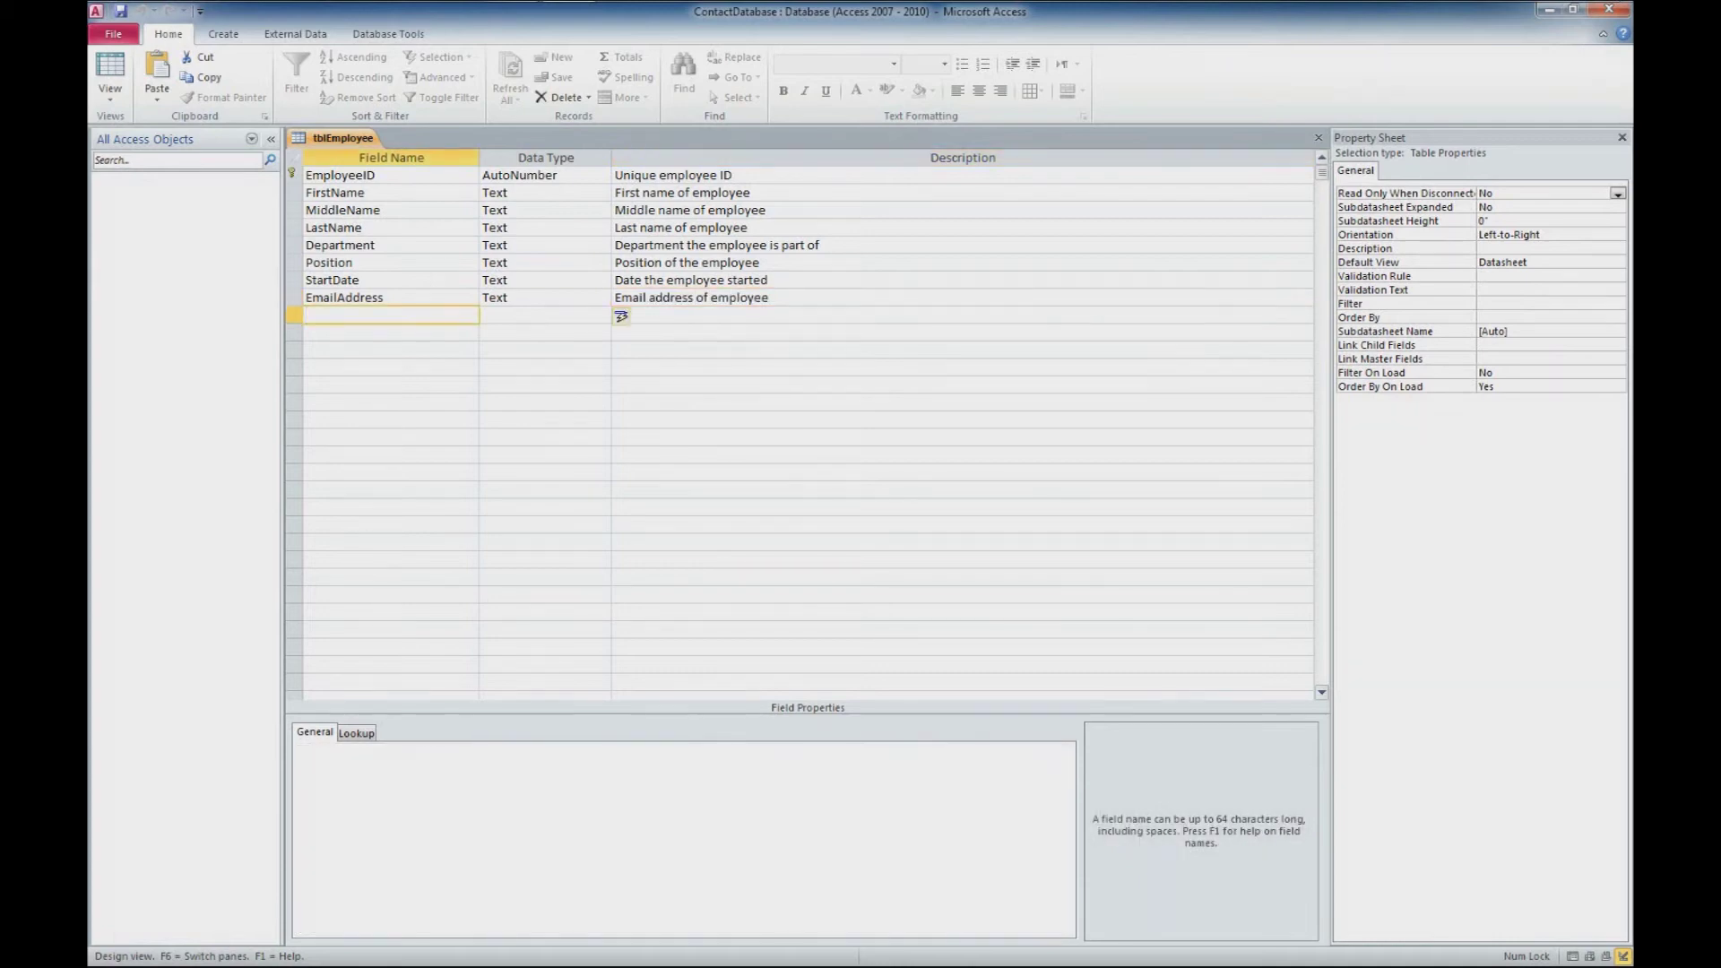
type("PhoneNumber")
key("Tab")
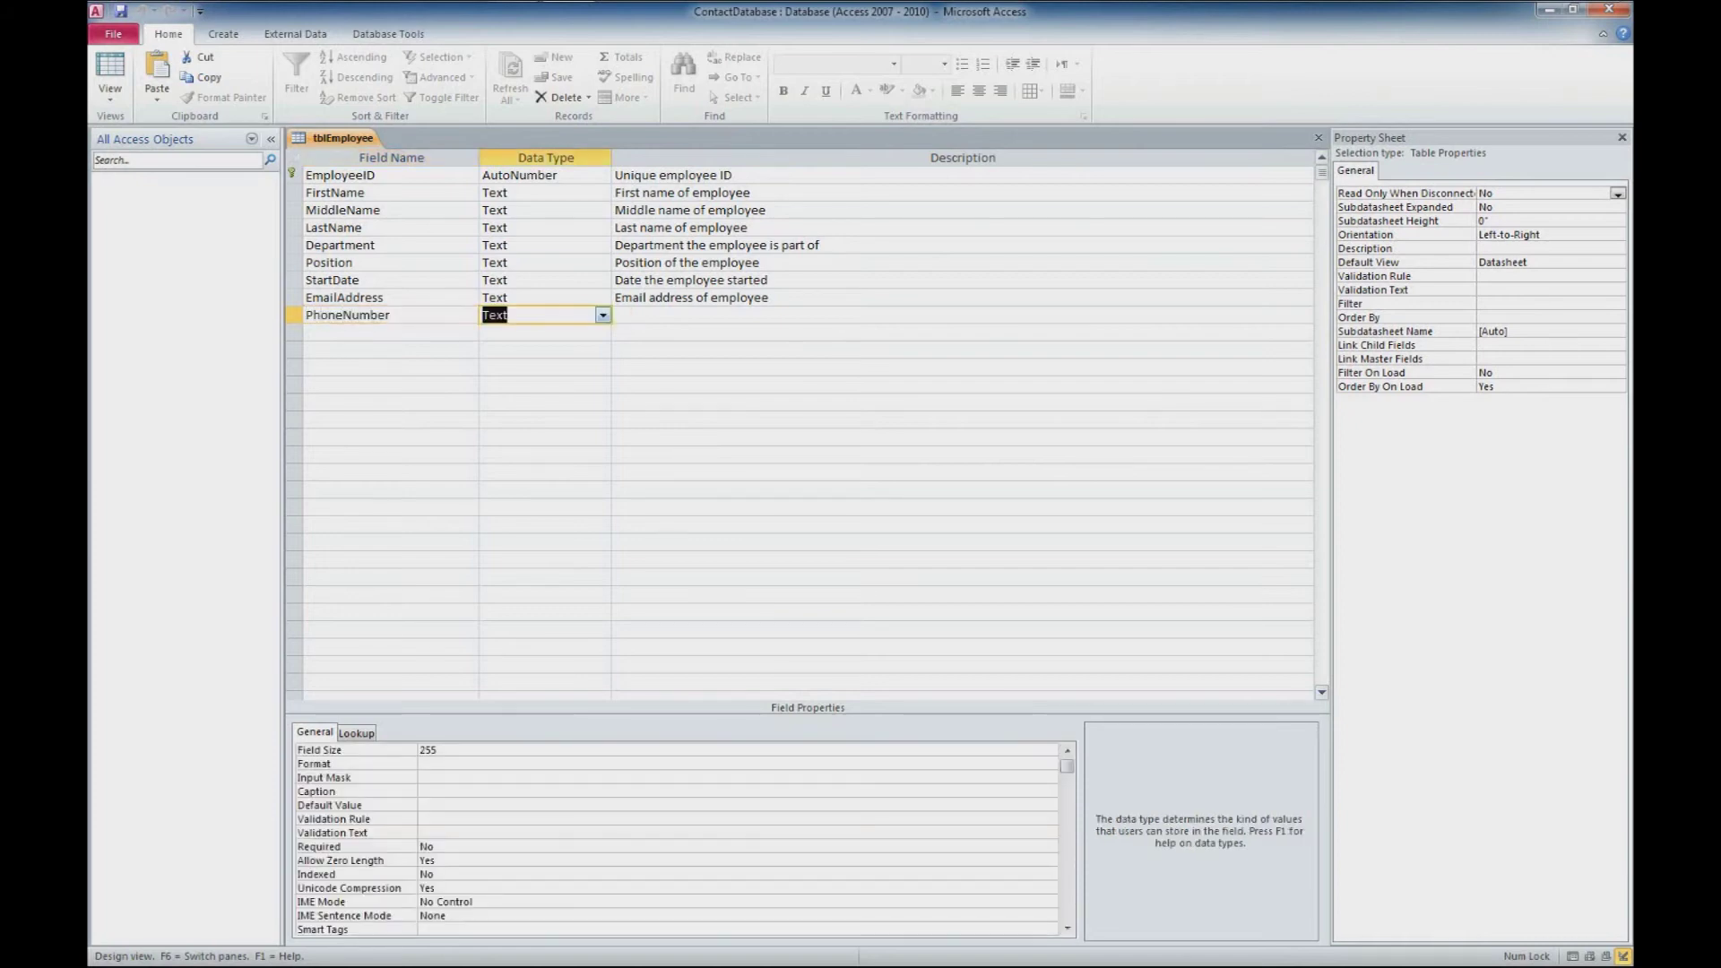
key("Tab")
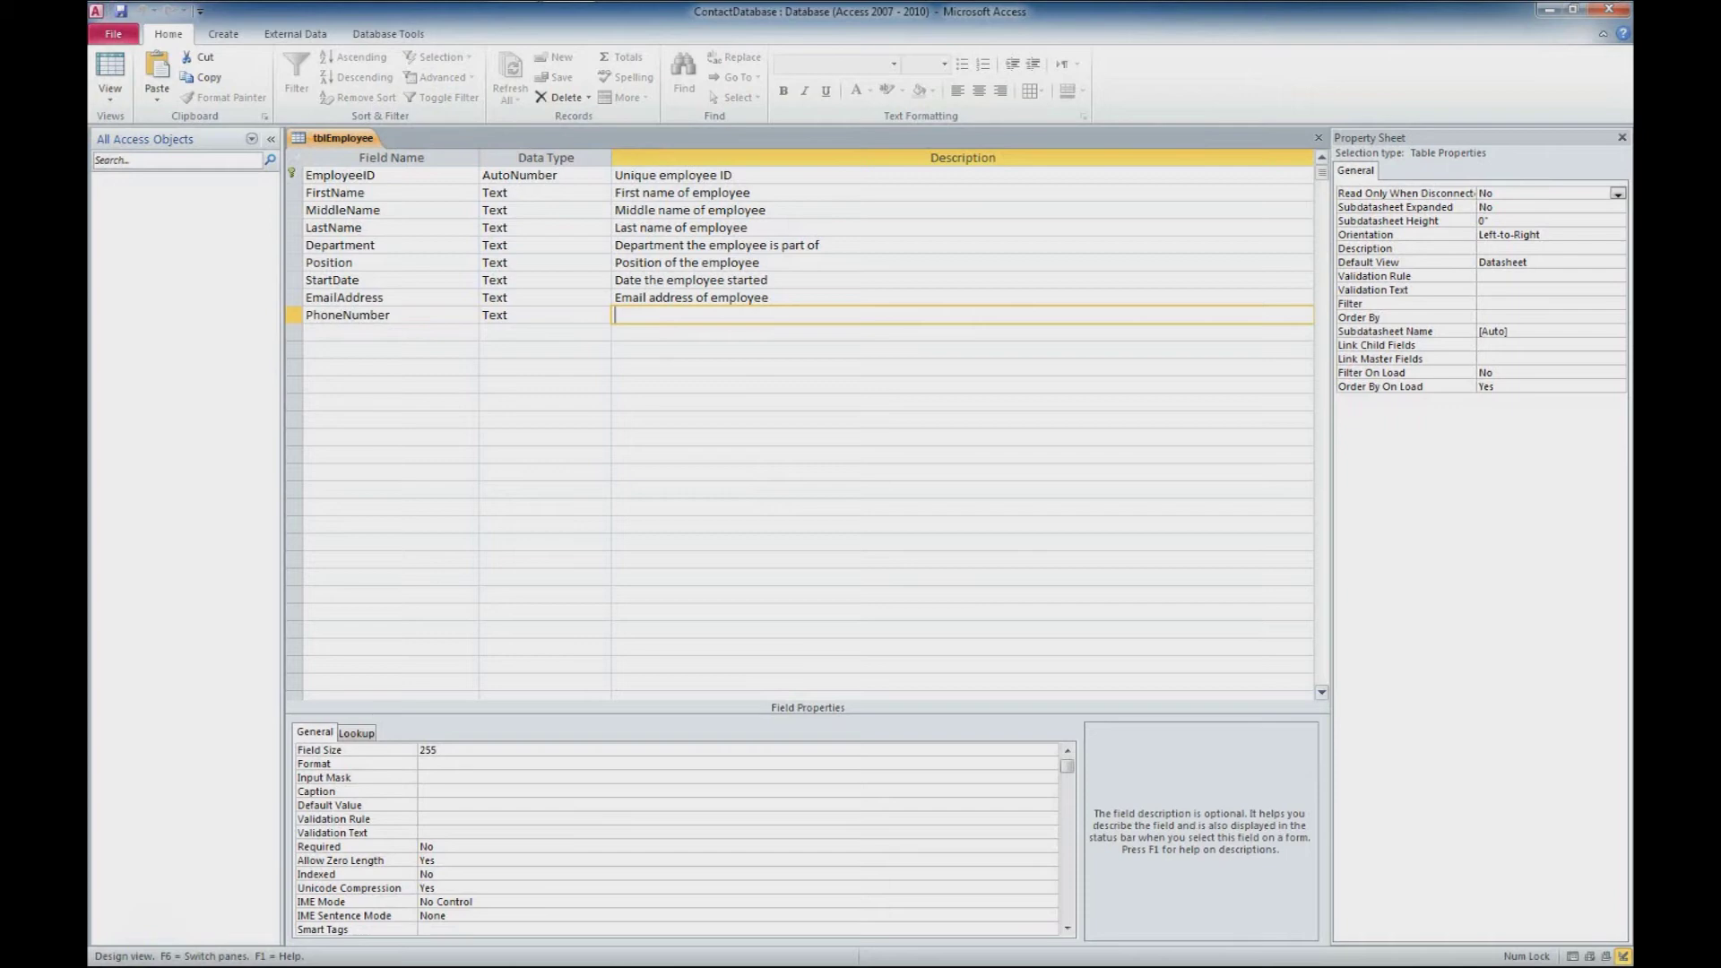
type("Phone number for employee")
key("Return")
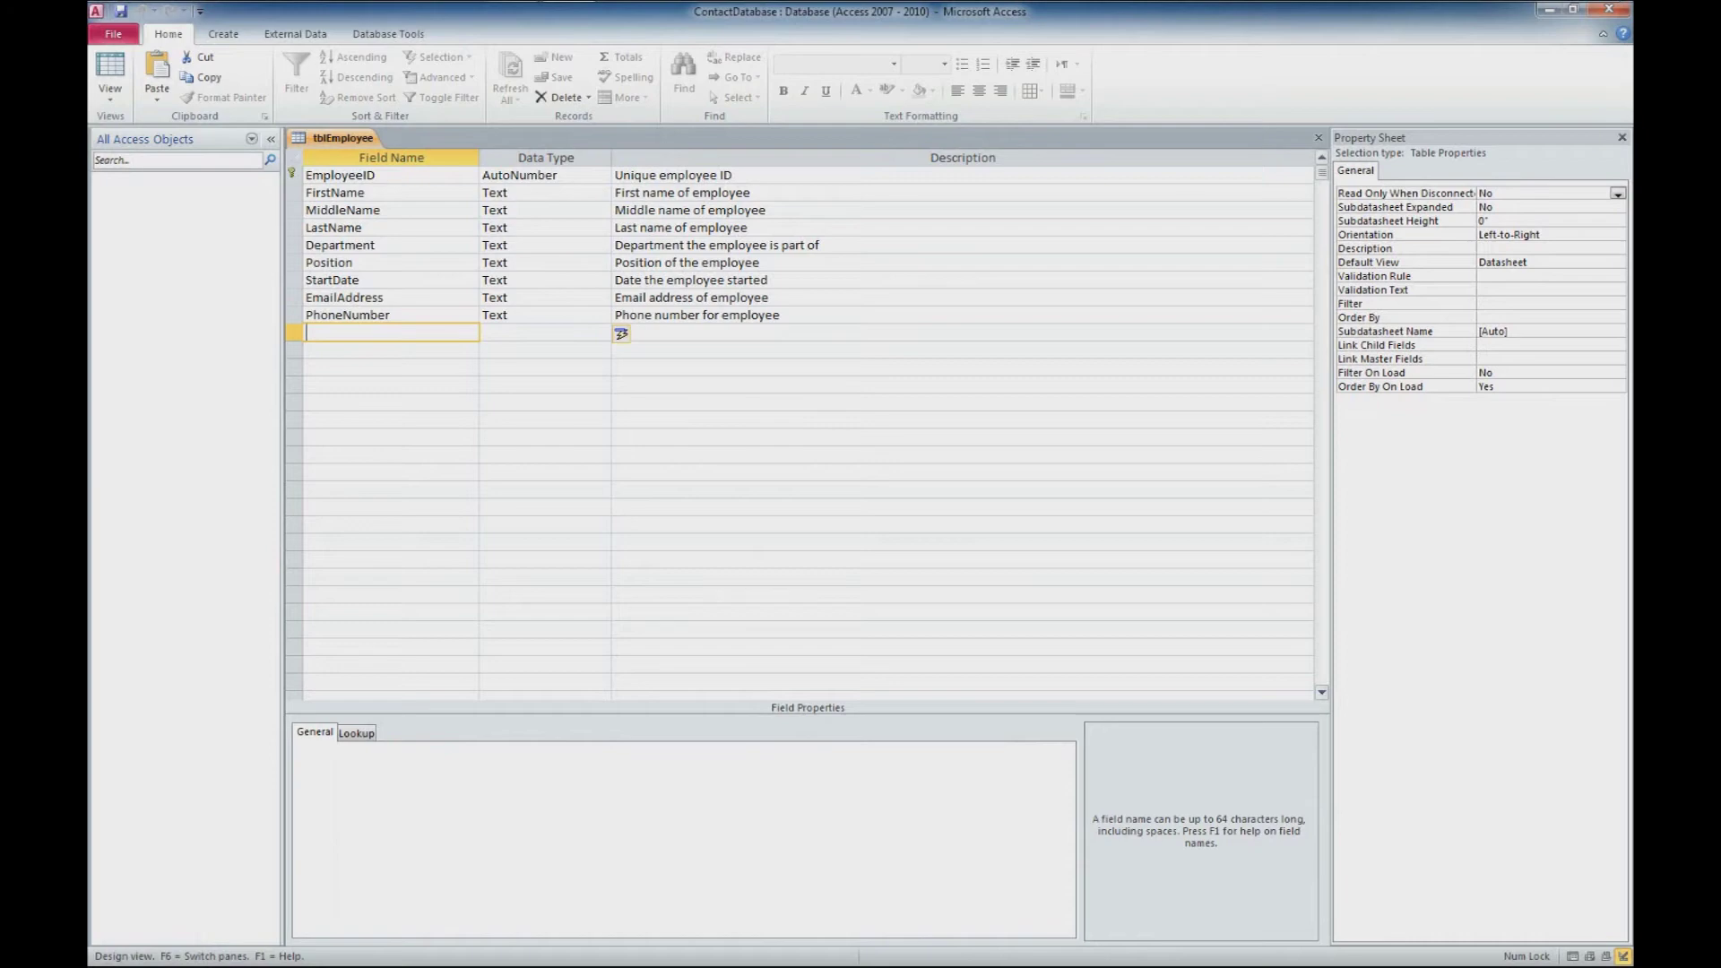
- Add a CreatedDate Text field described as 'Date record was created'
type("CreatedDate")
key("Return")
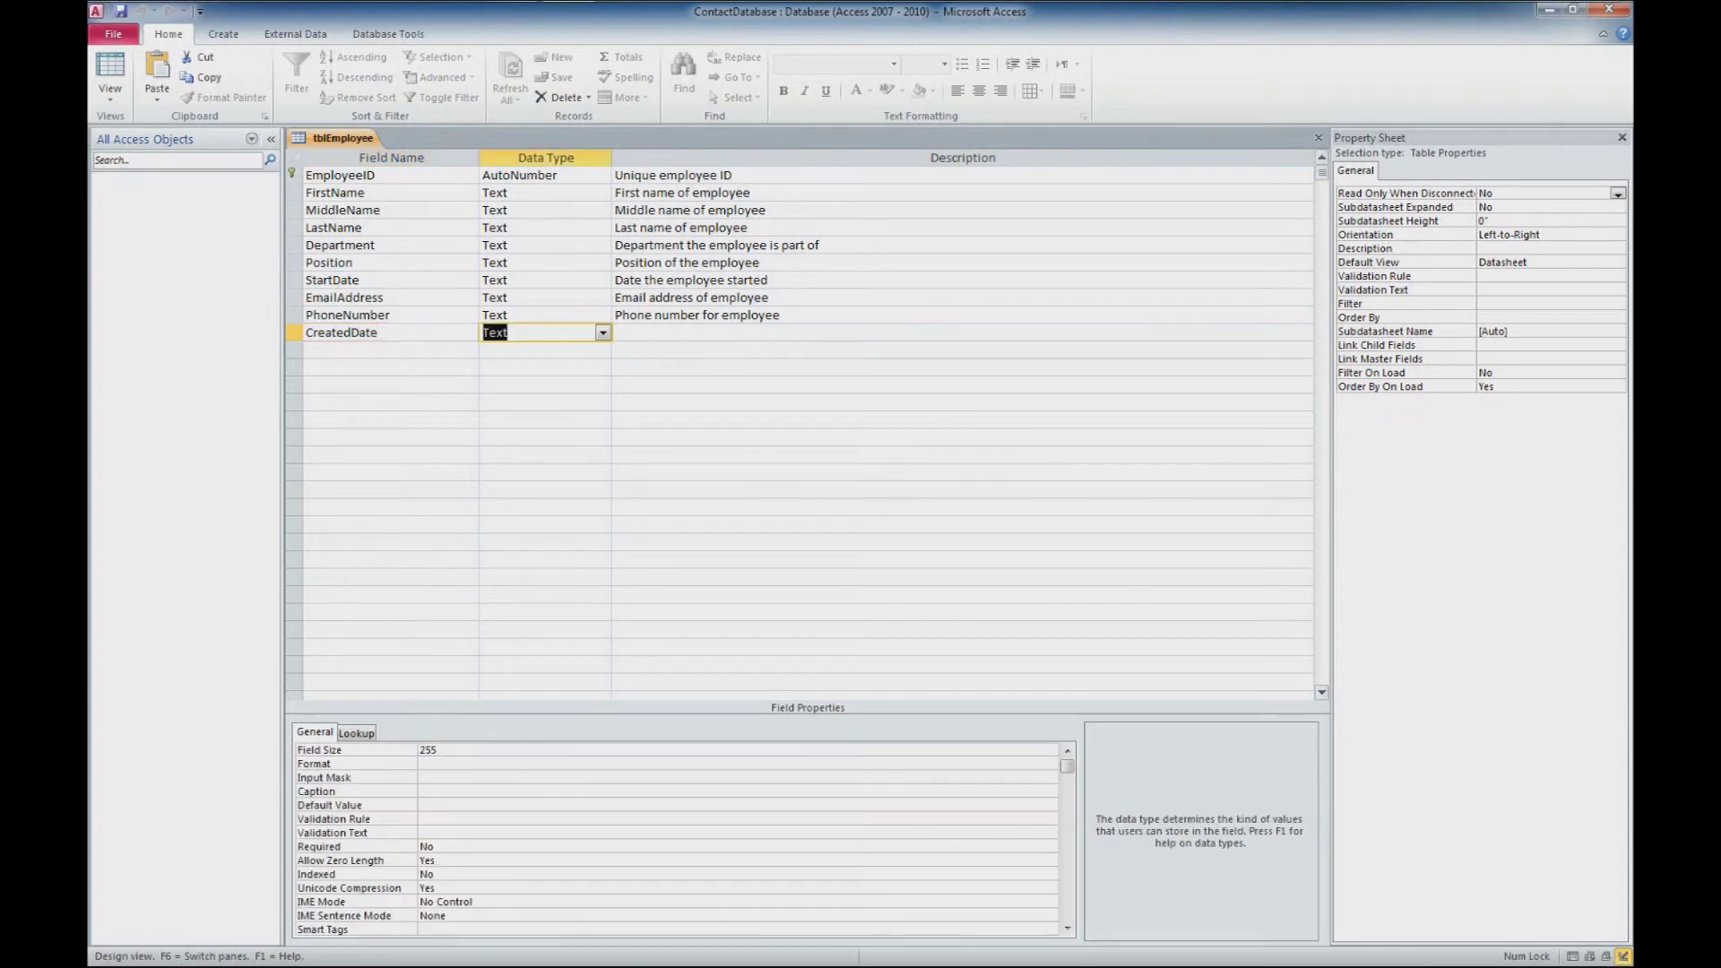
type("tex")
key("Return")
type("Date")
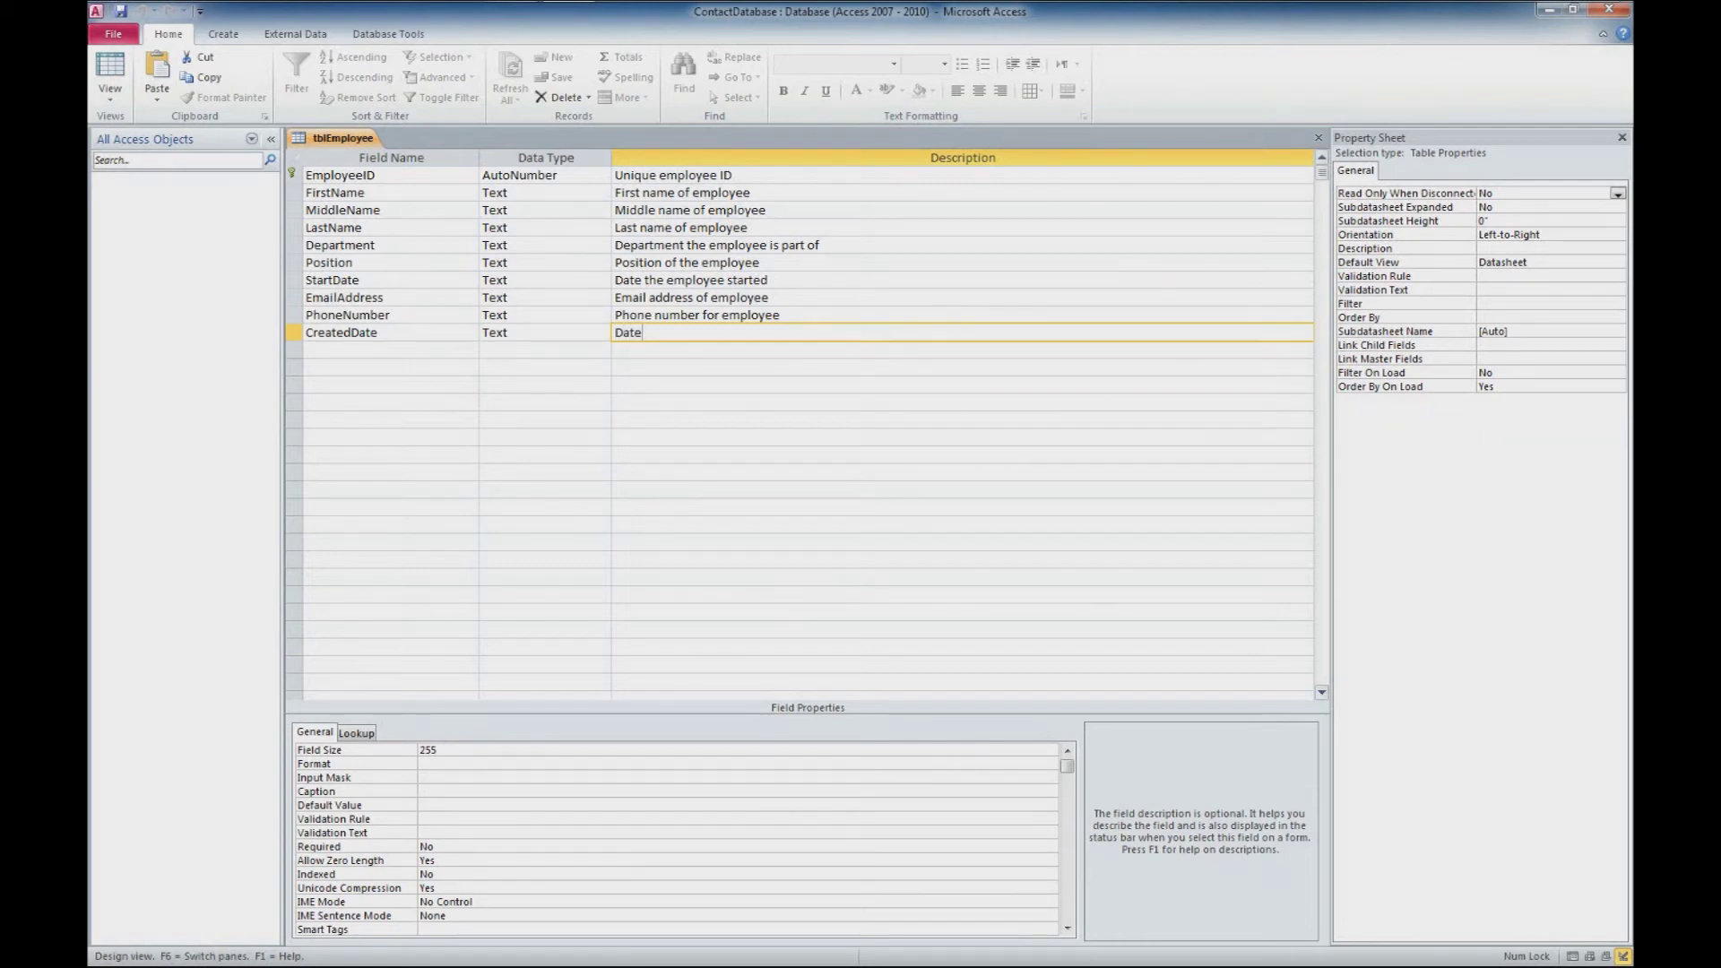
key("BackSpace")
key("BackSpace")
type("te record was created")
left_click(542, 350)
- Switch tblEmployee to Datasheet View, saving the table when prompted
right_click(339, 139)
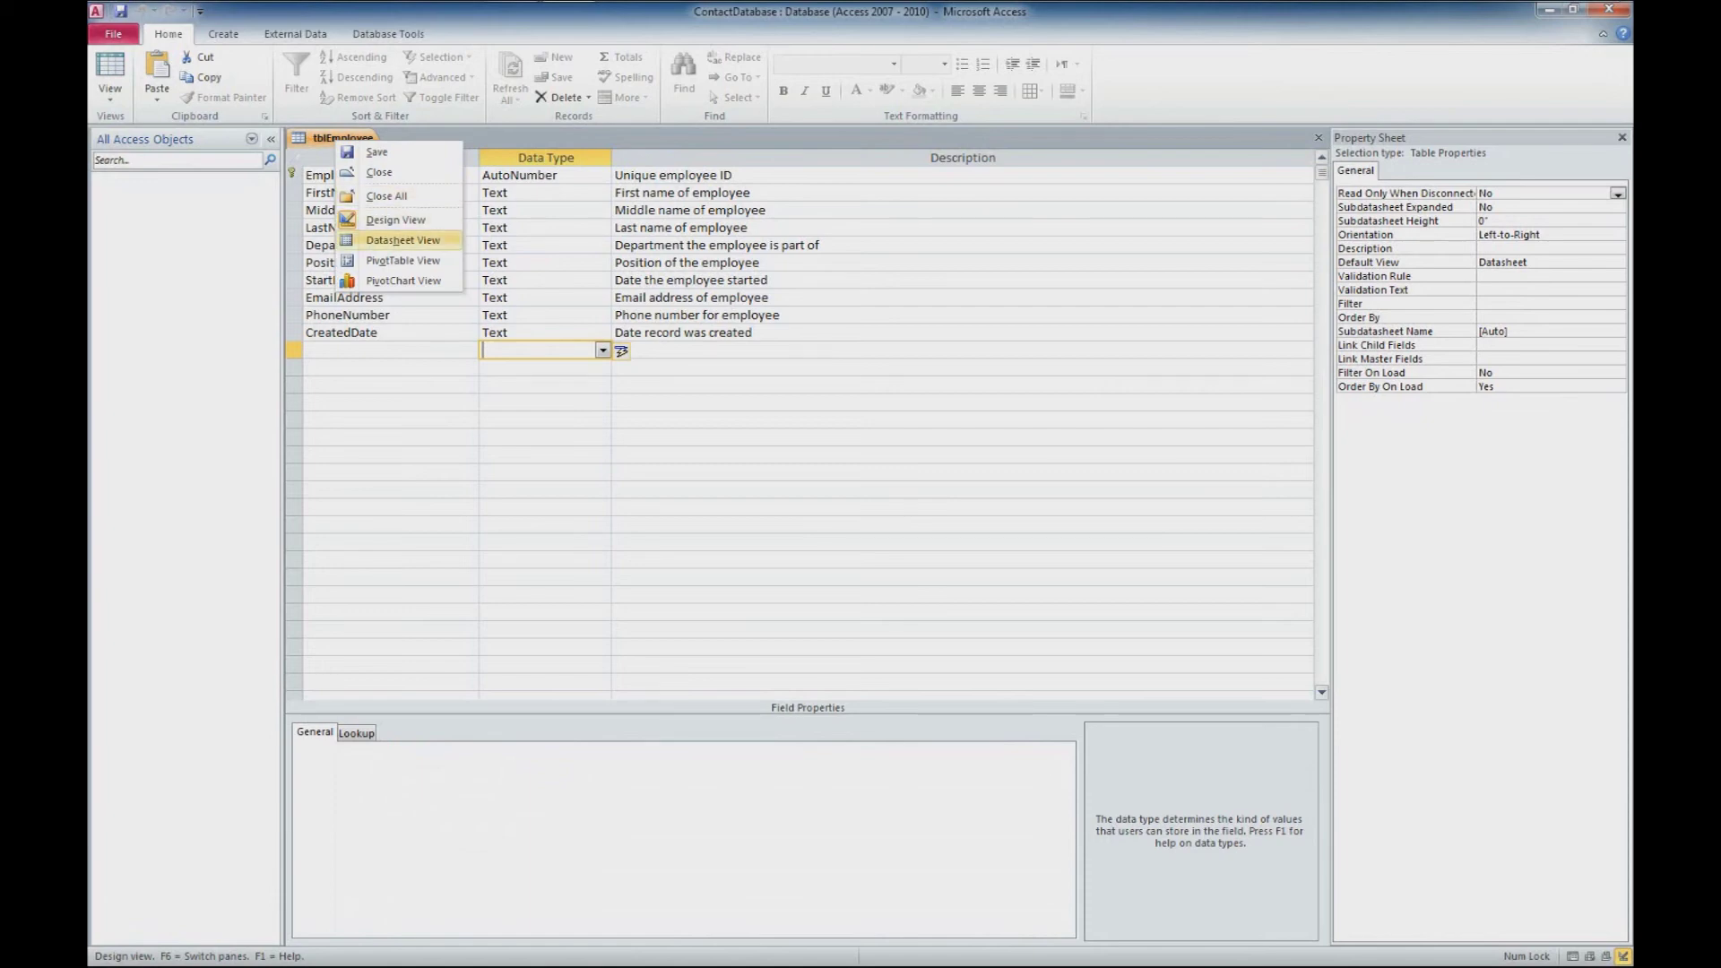
left_click(403, 241)
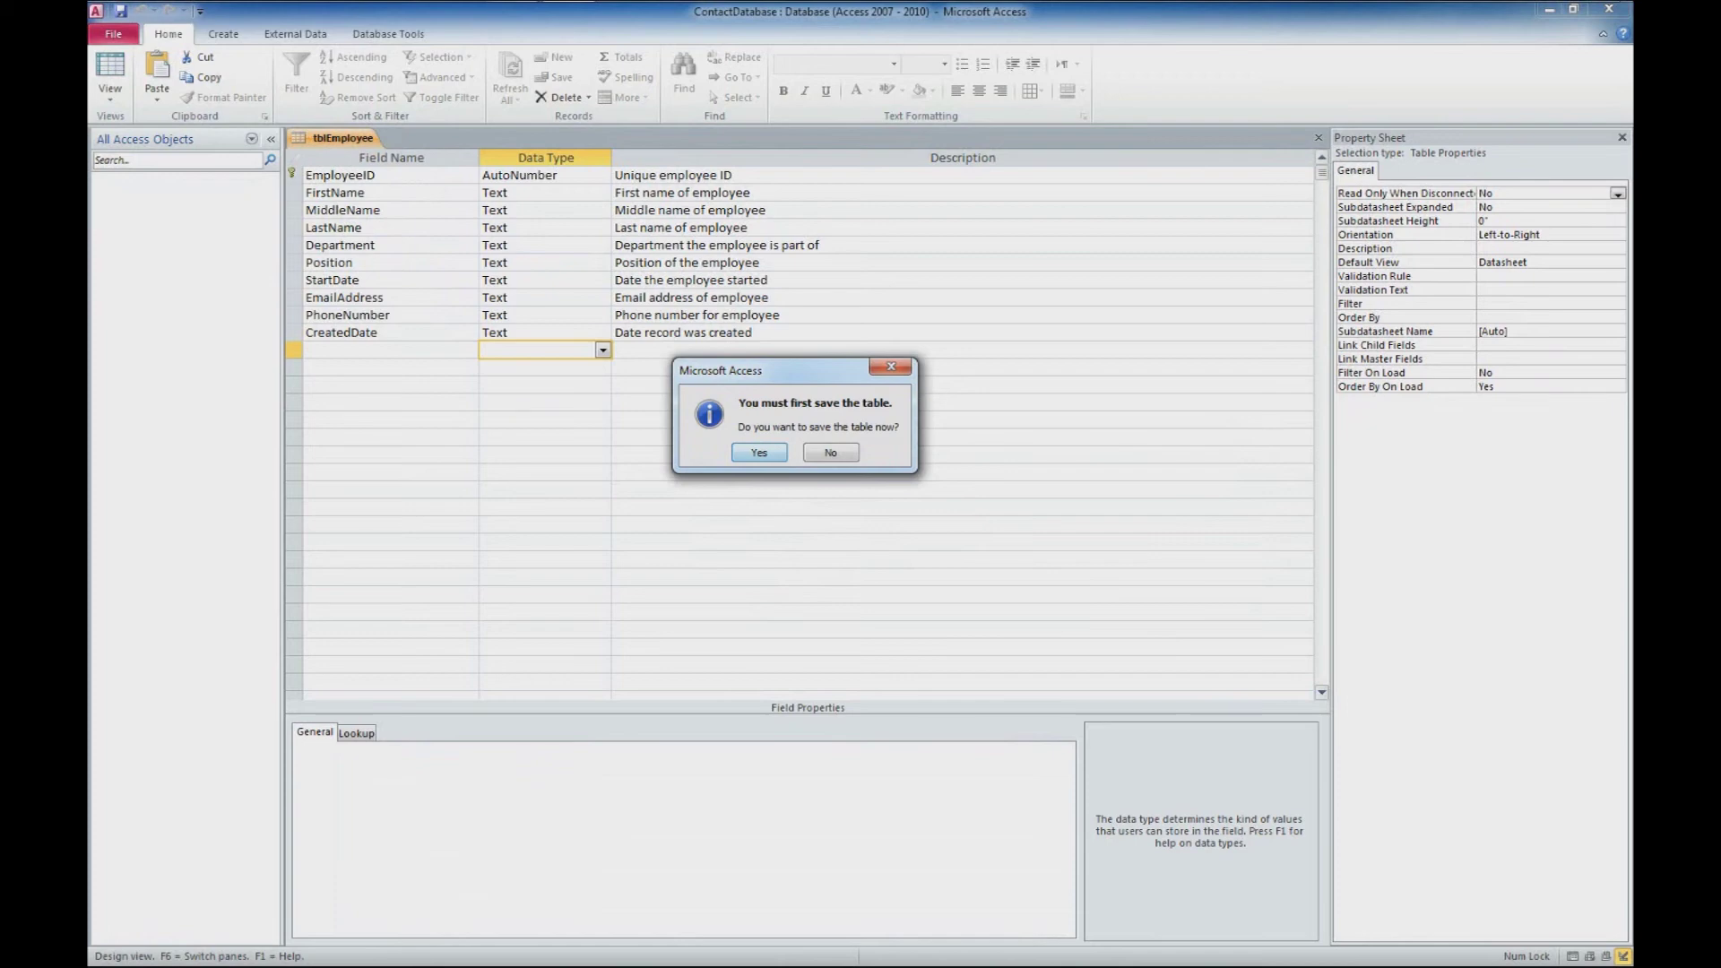
key("Return")
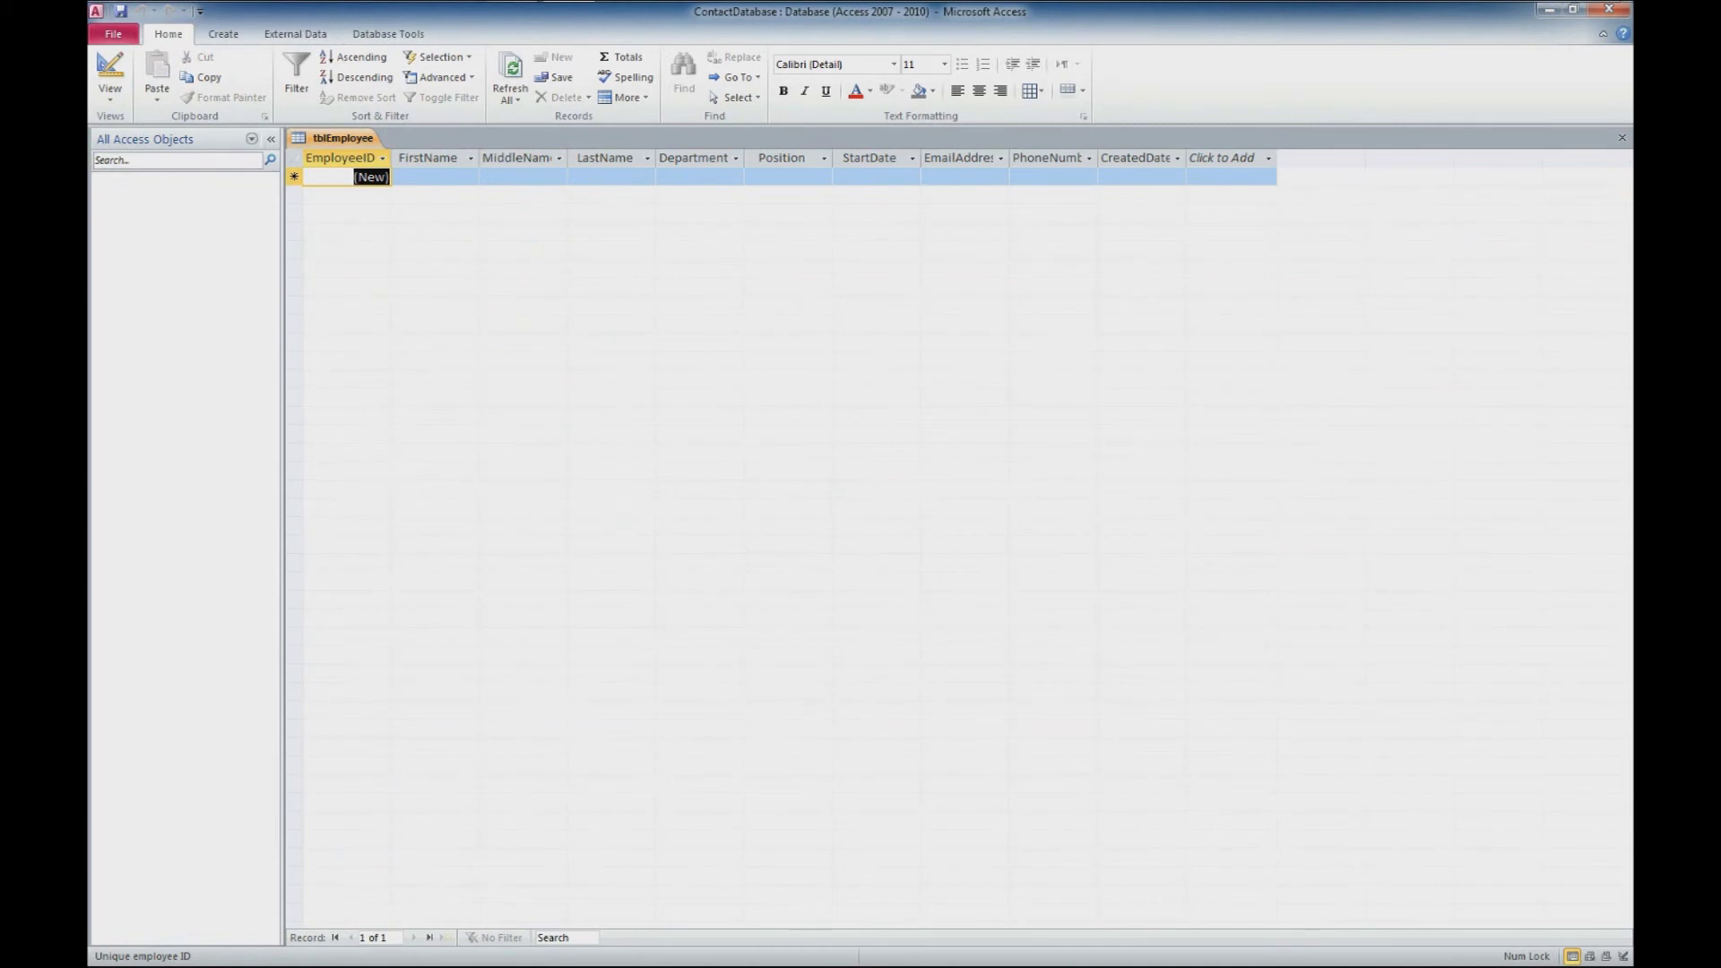
- Auto-fit the MiddleName through CreatedDate column widths to their full field names
double_click(563, 158)
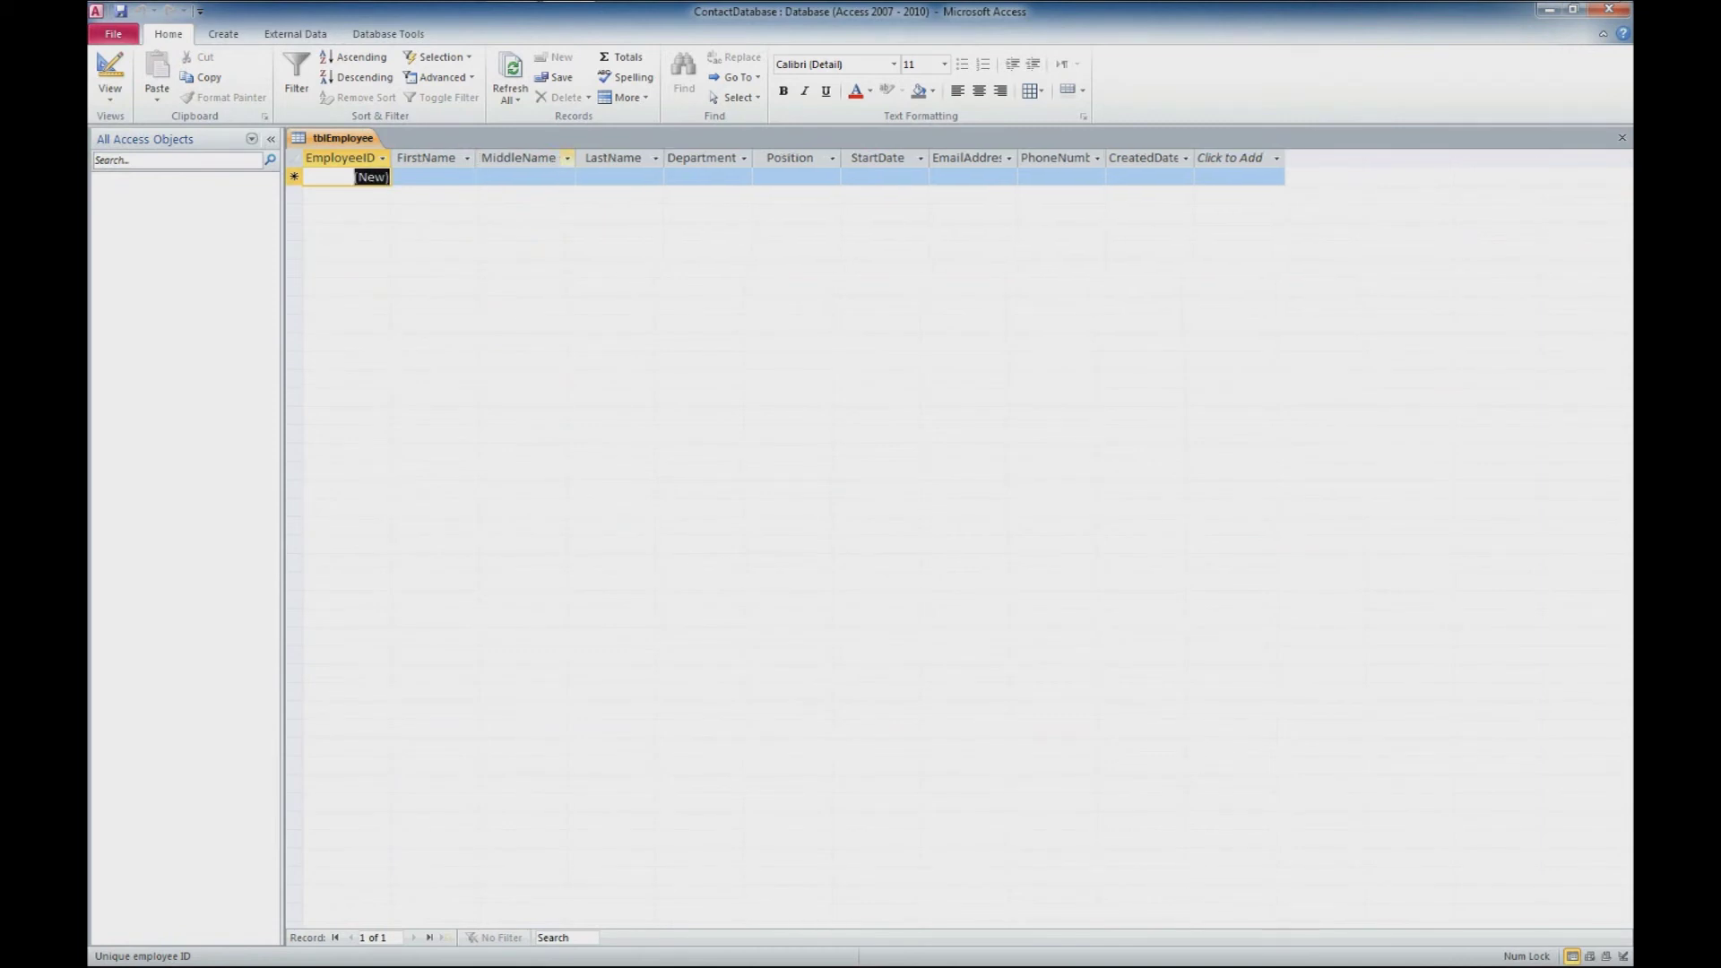
double_click(662, 158)
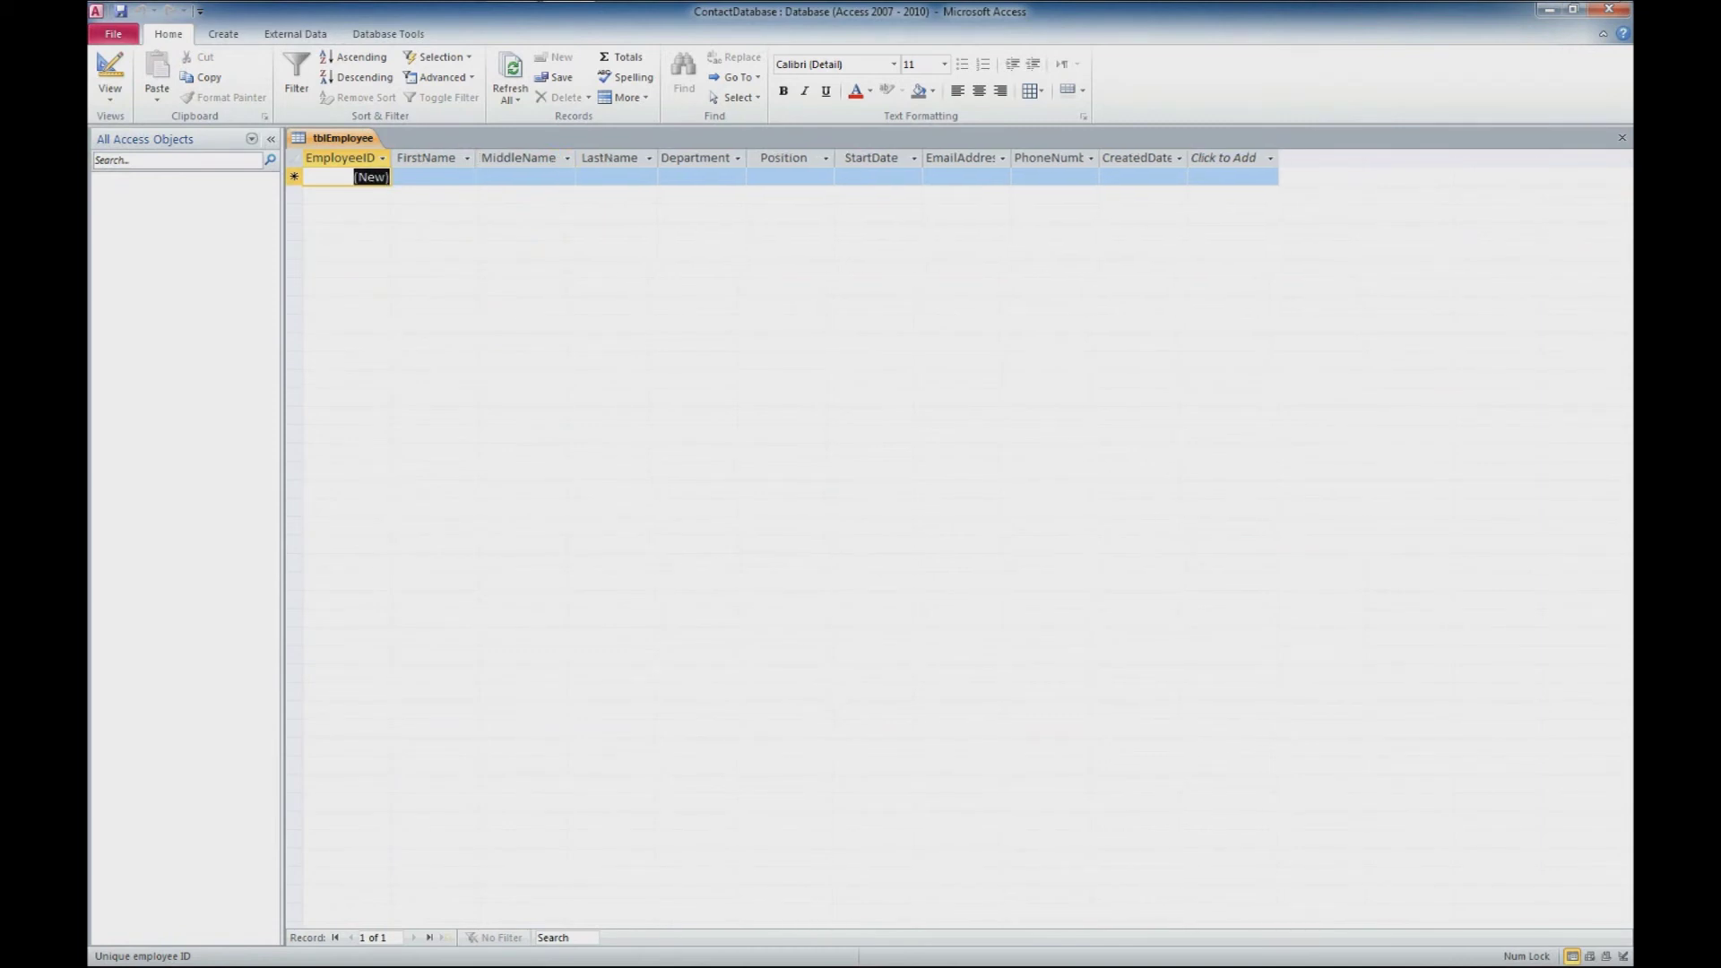
double_click(746, 158)
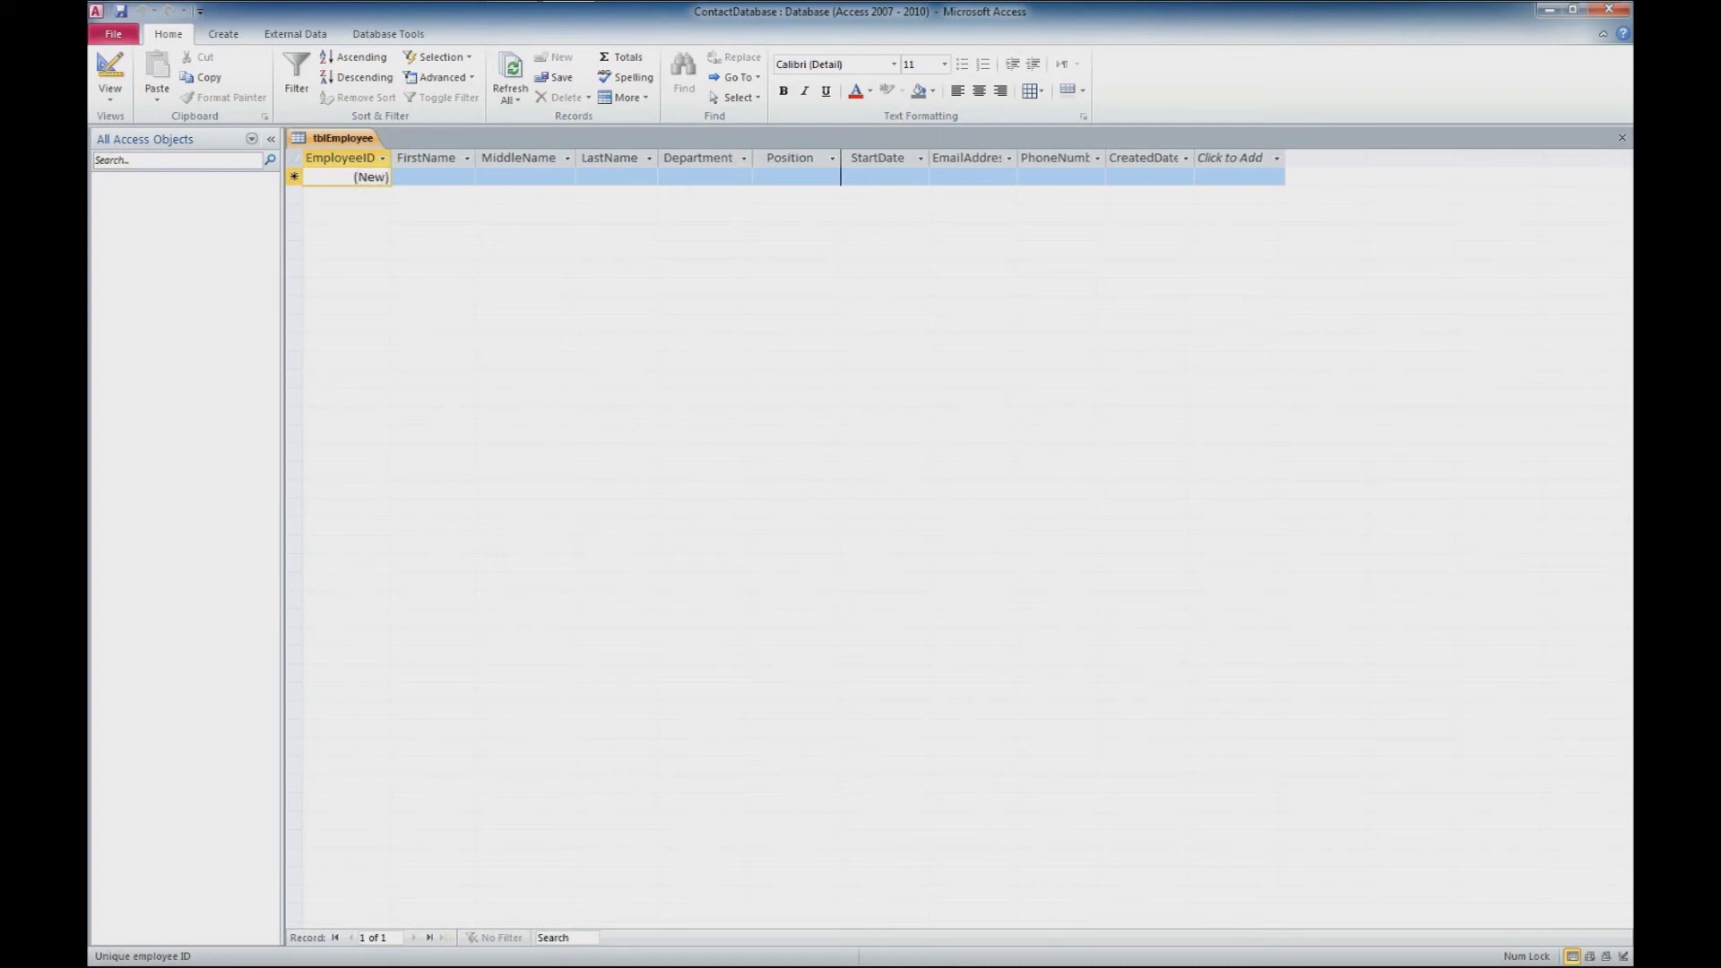
double_click(840, 158)
double_click(912, 157)
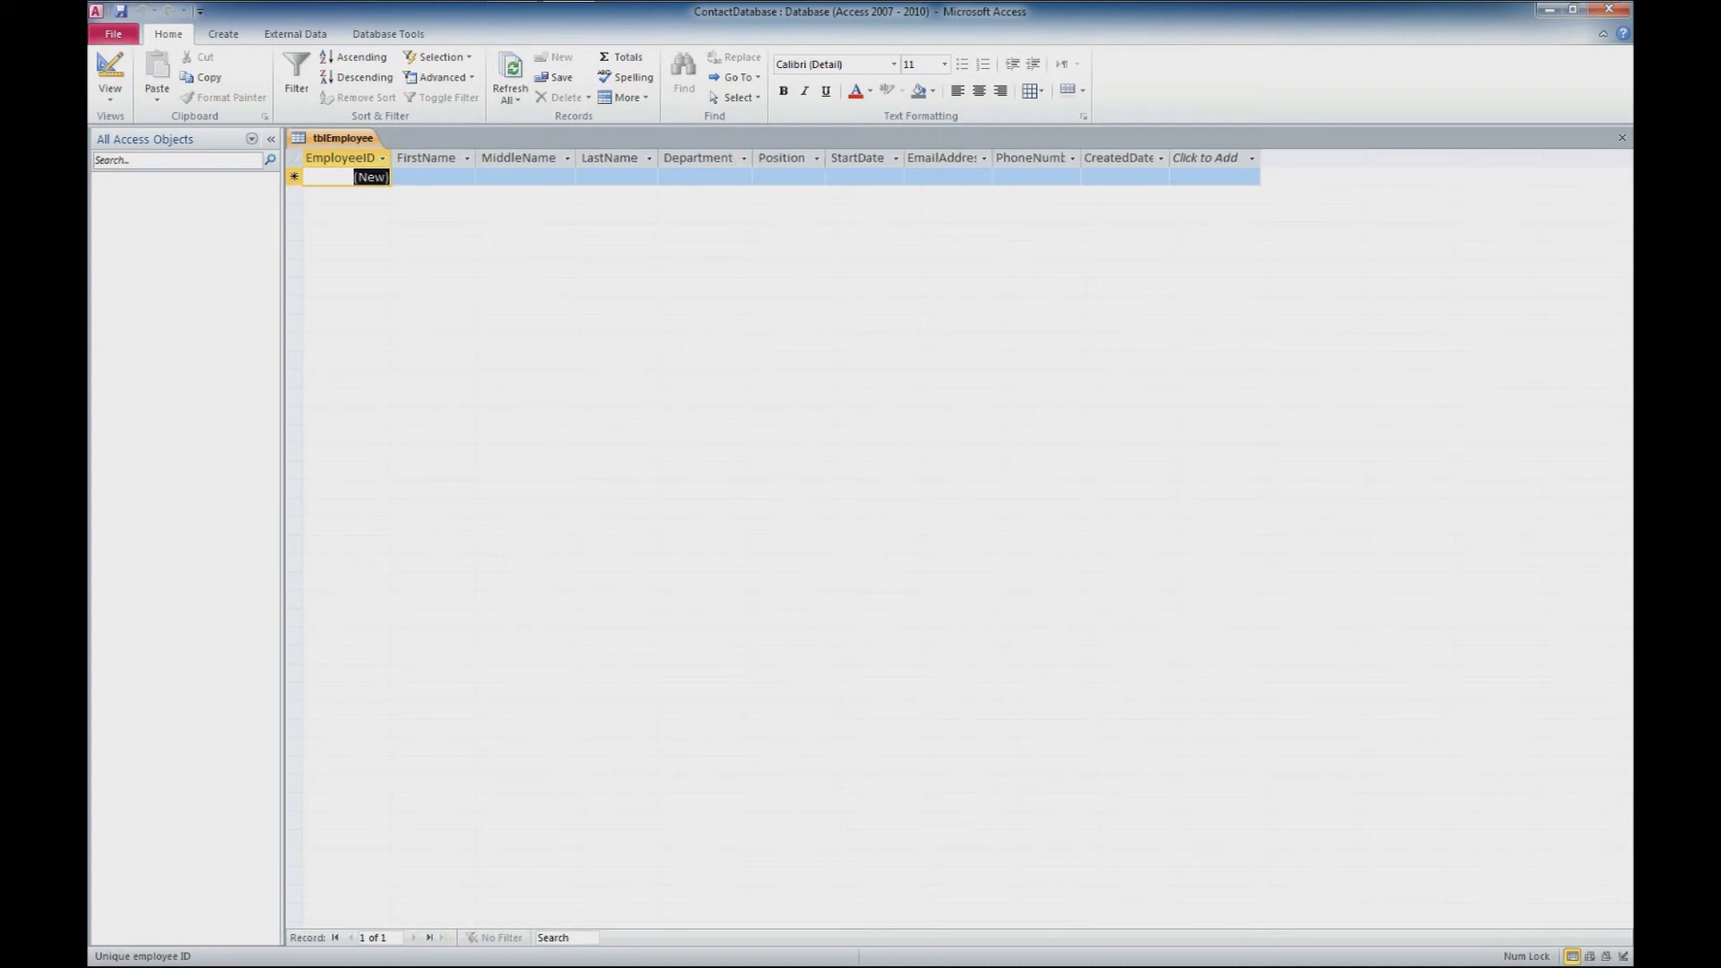
double_click(992, 157)
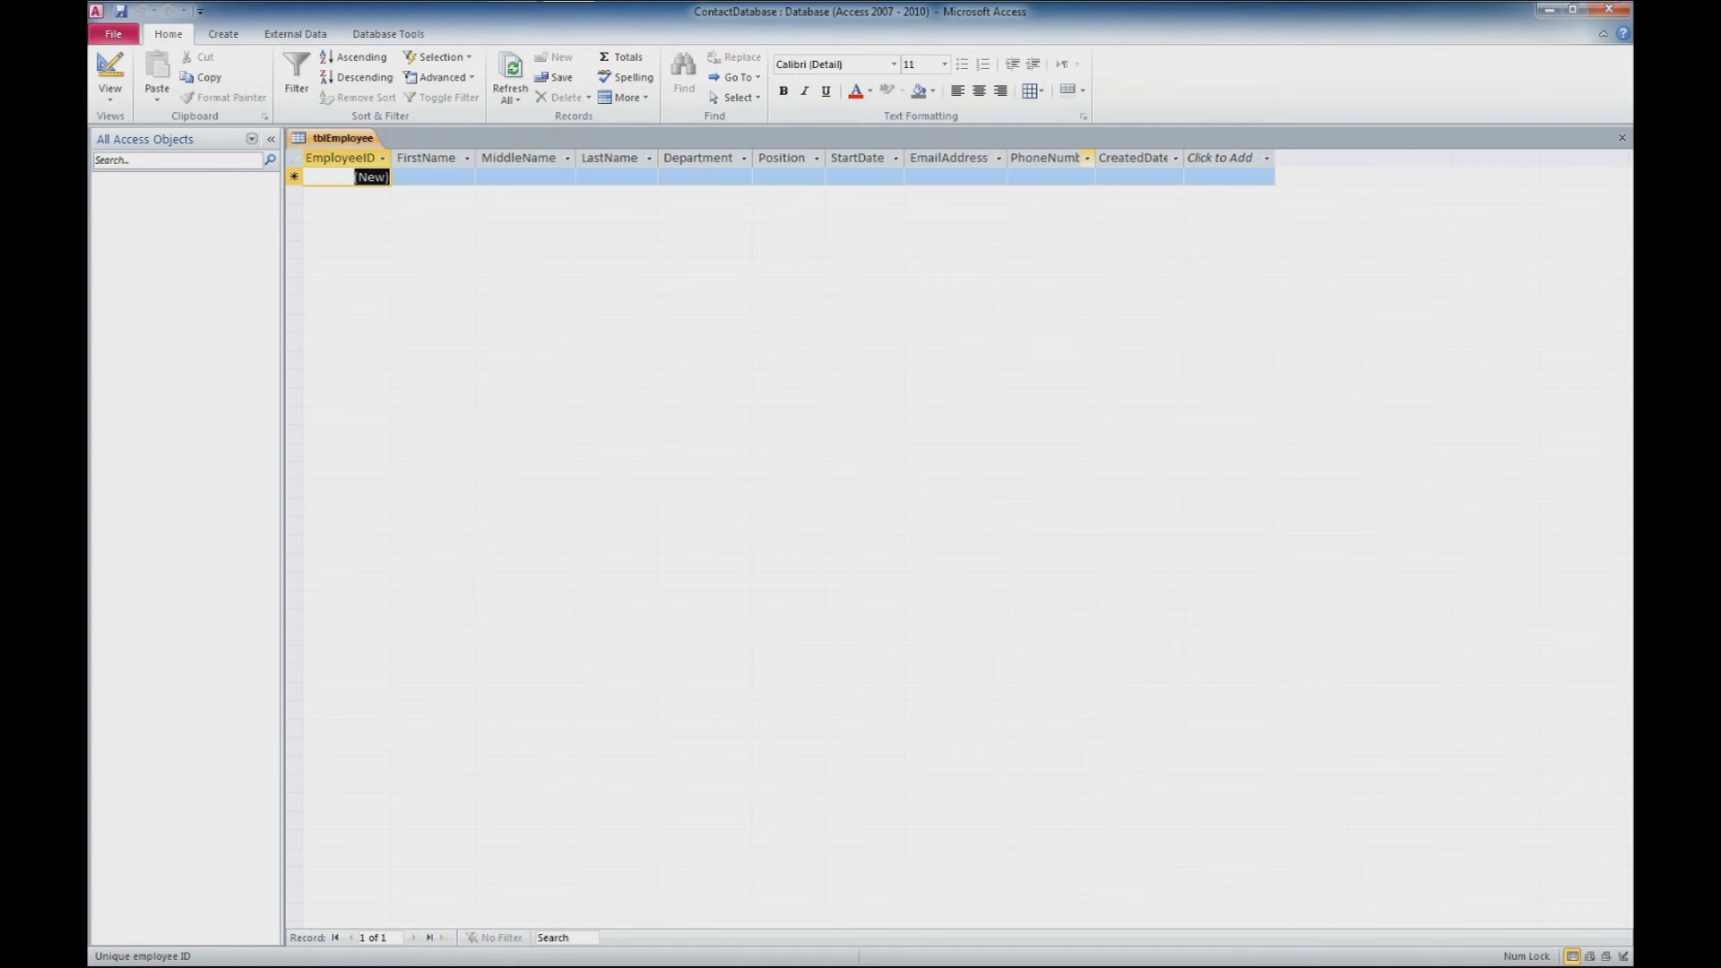
double_click(1095, 158)
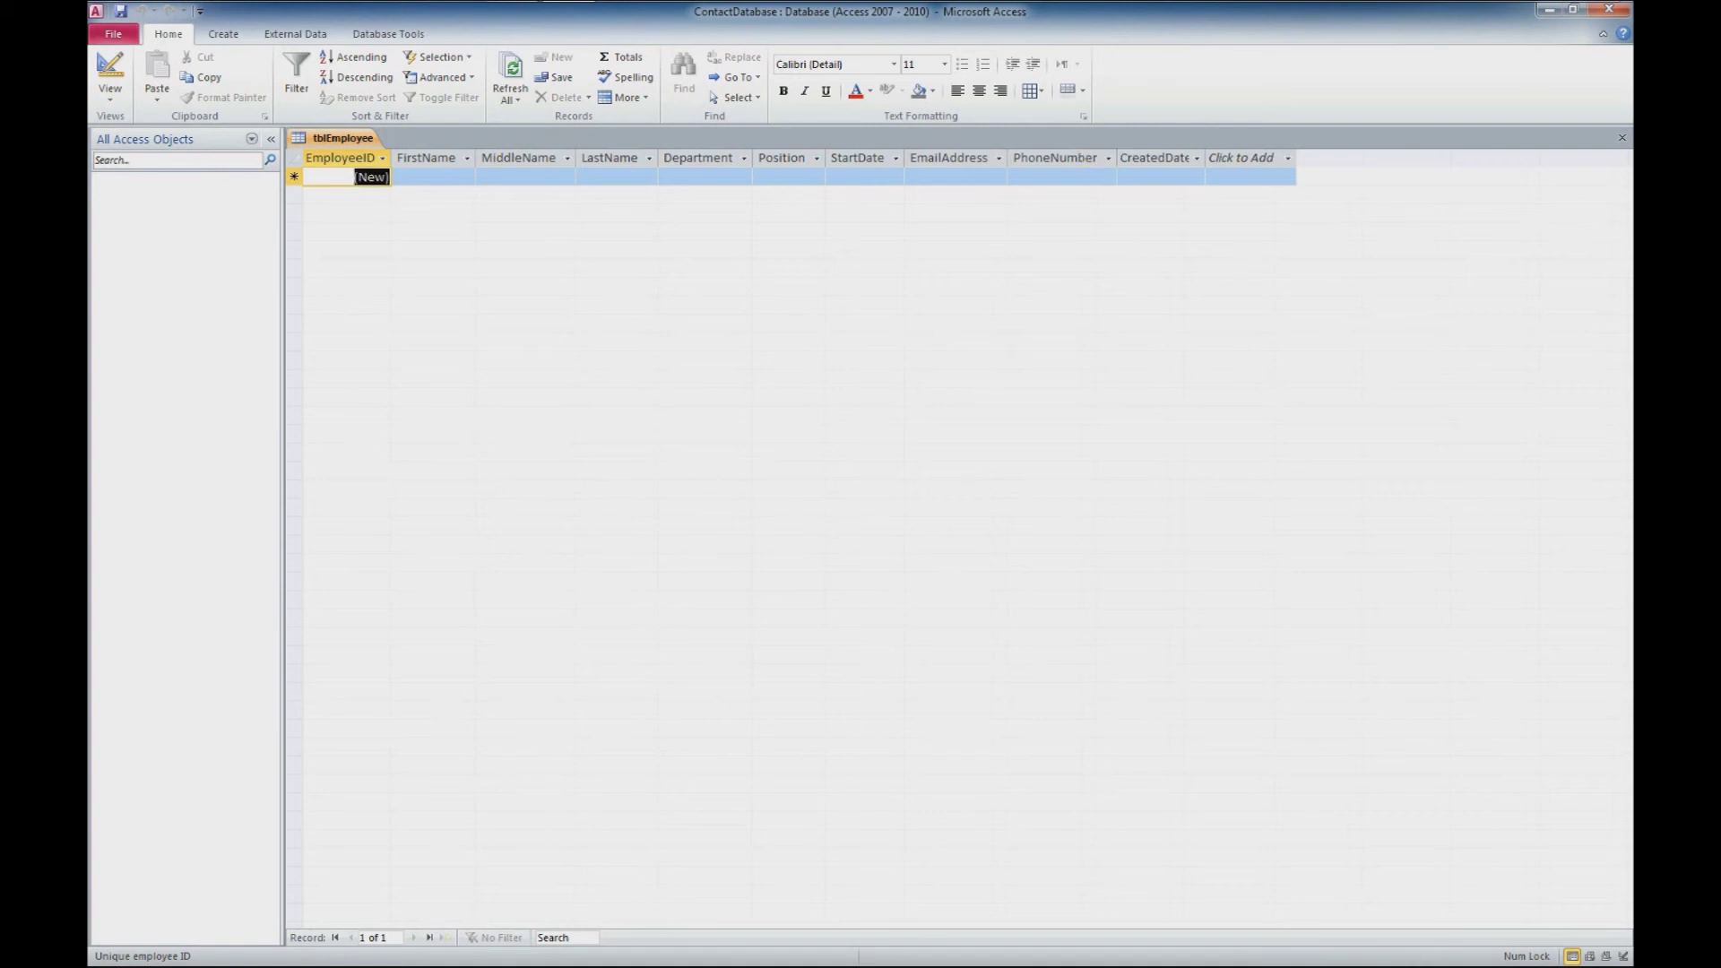
double_click(1205, 157)
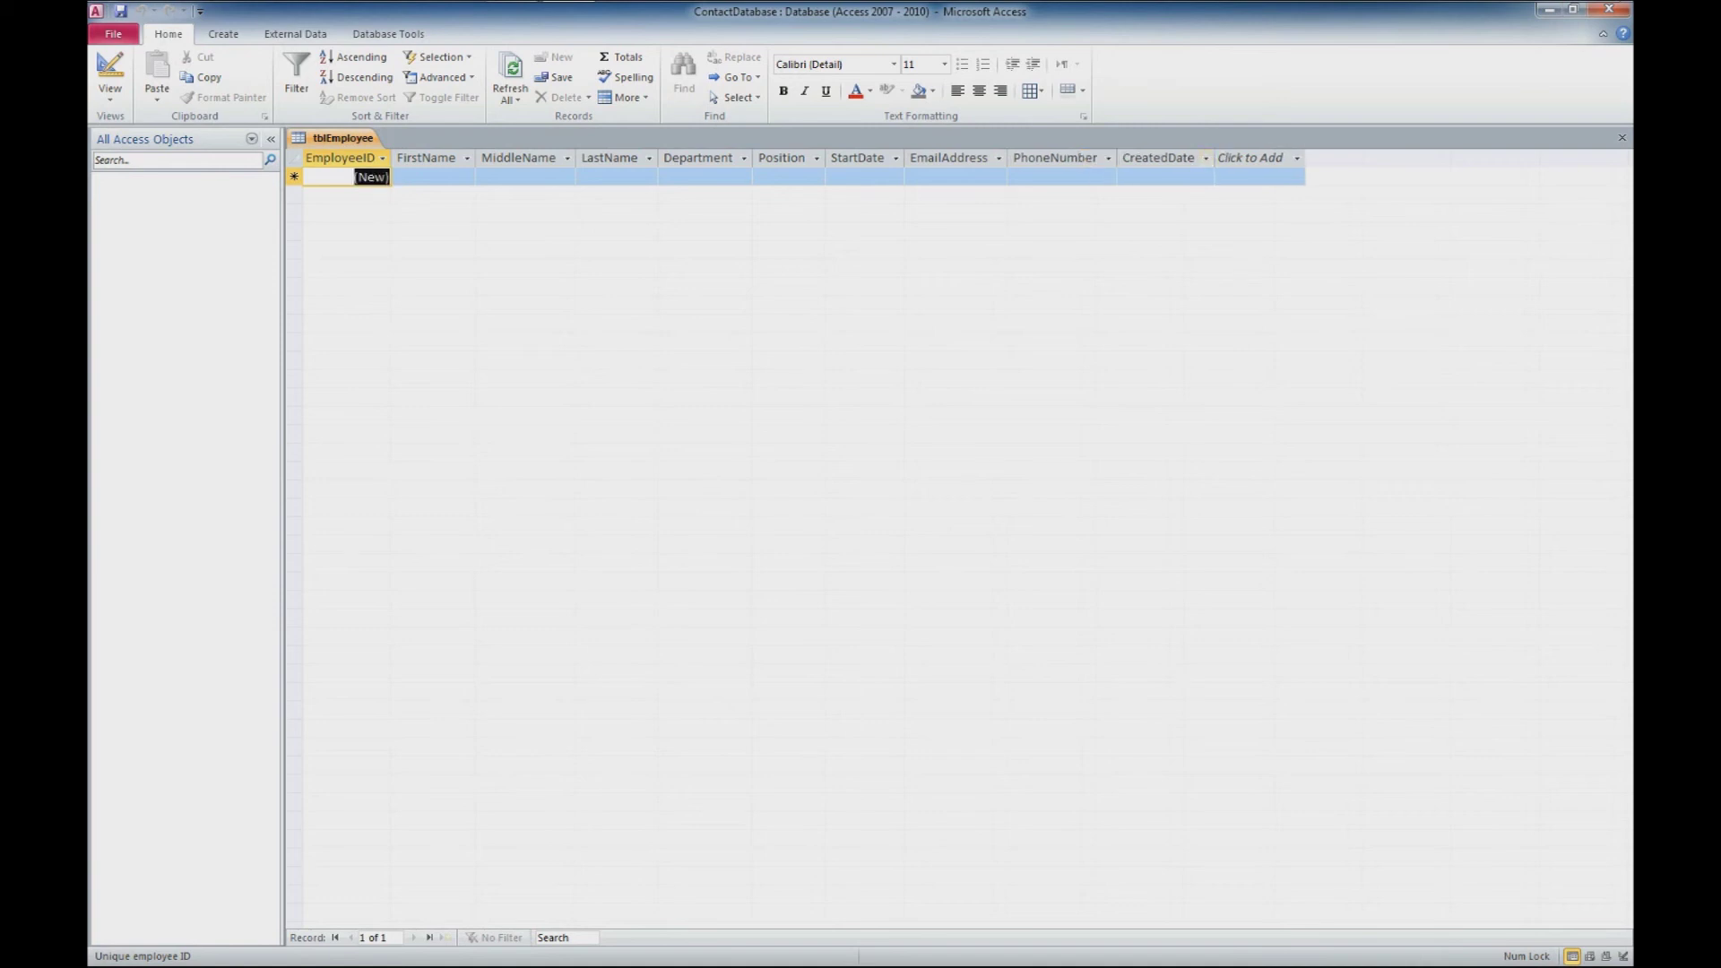